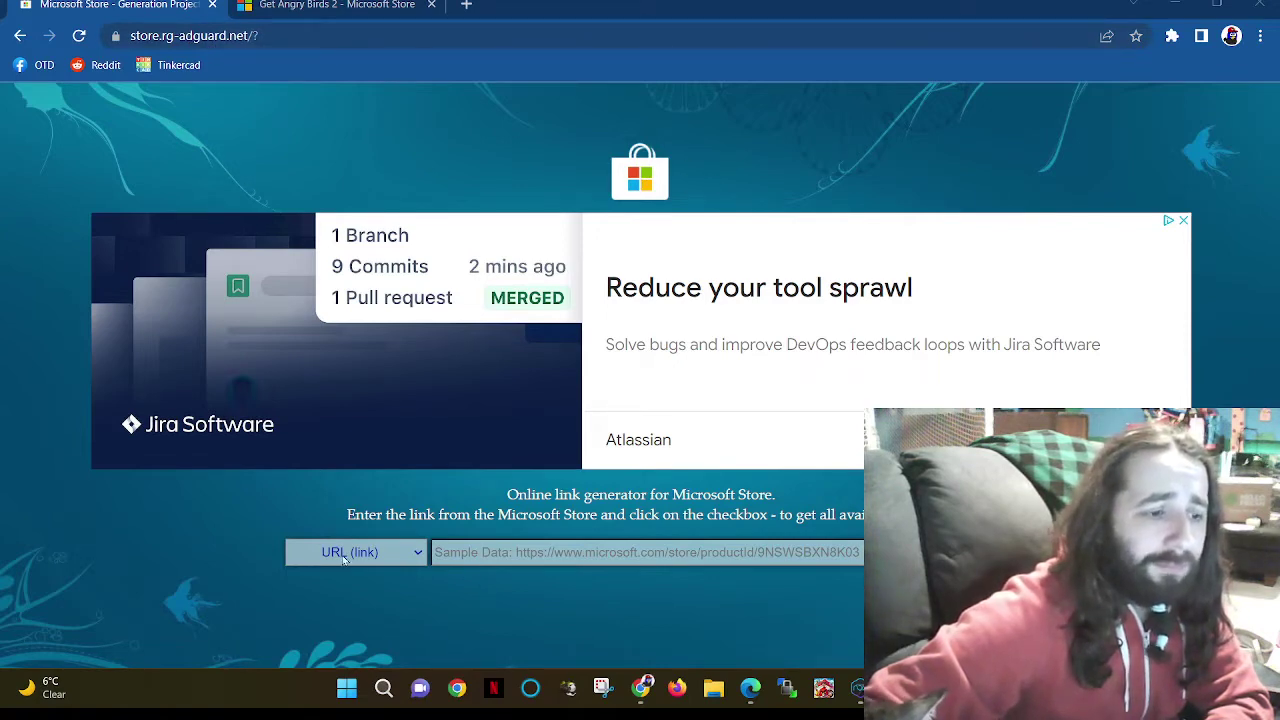
- Paste the Angry Birds 2 Store link into the generator's field and submit it
left_click(505, 555)
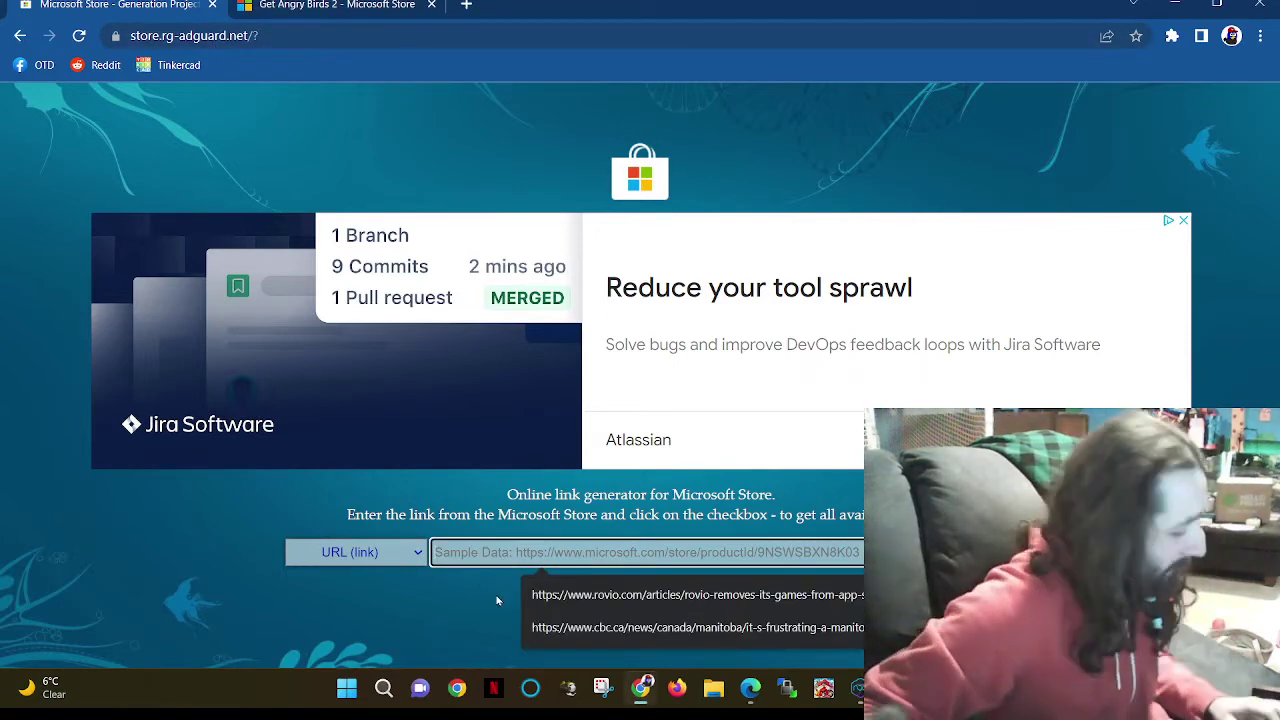
type("https://www.microsoft.com/en-us/store/p/angry-birds-2/9ntpjw96tsc0")
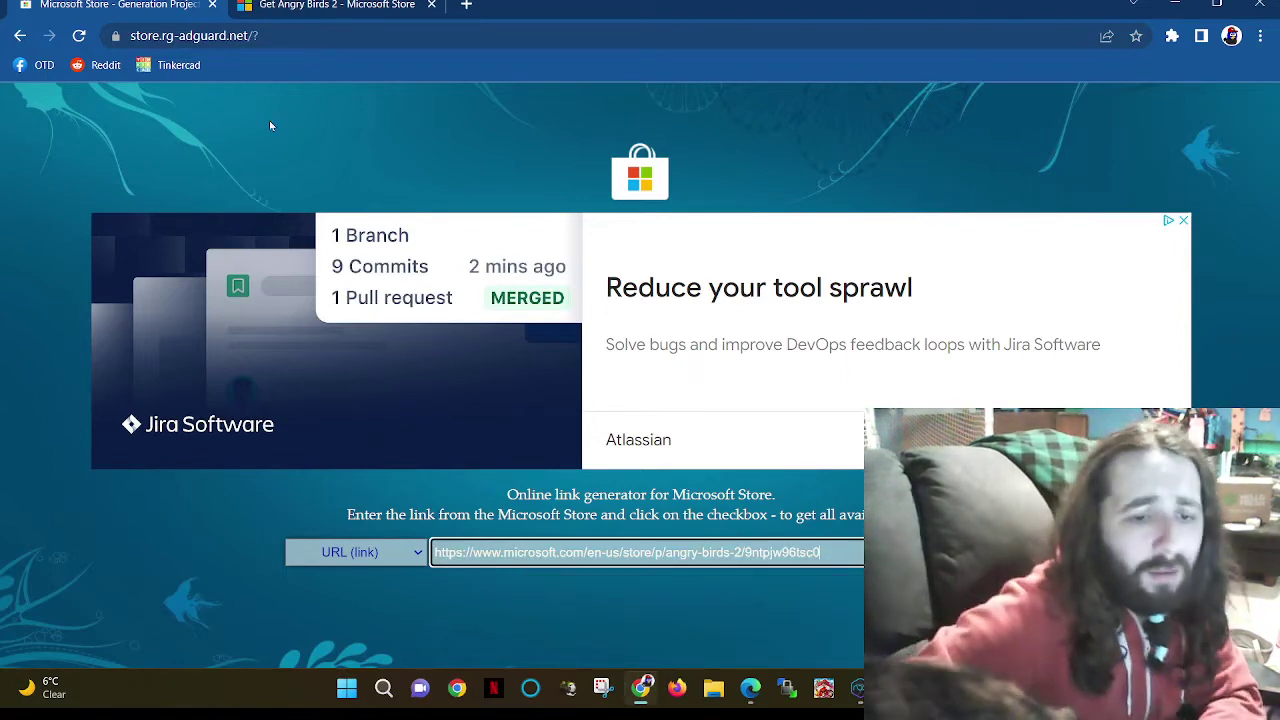
left_click(397, 6)
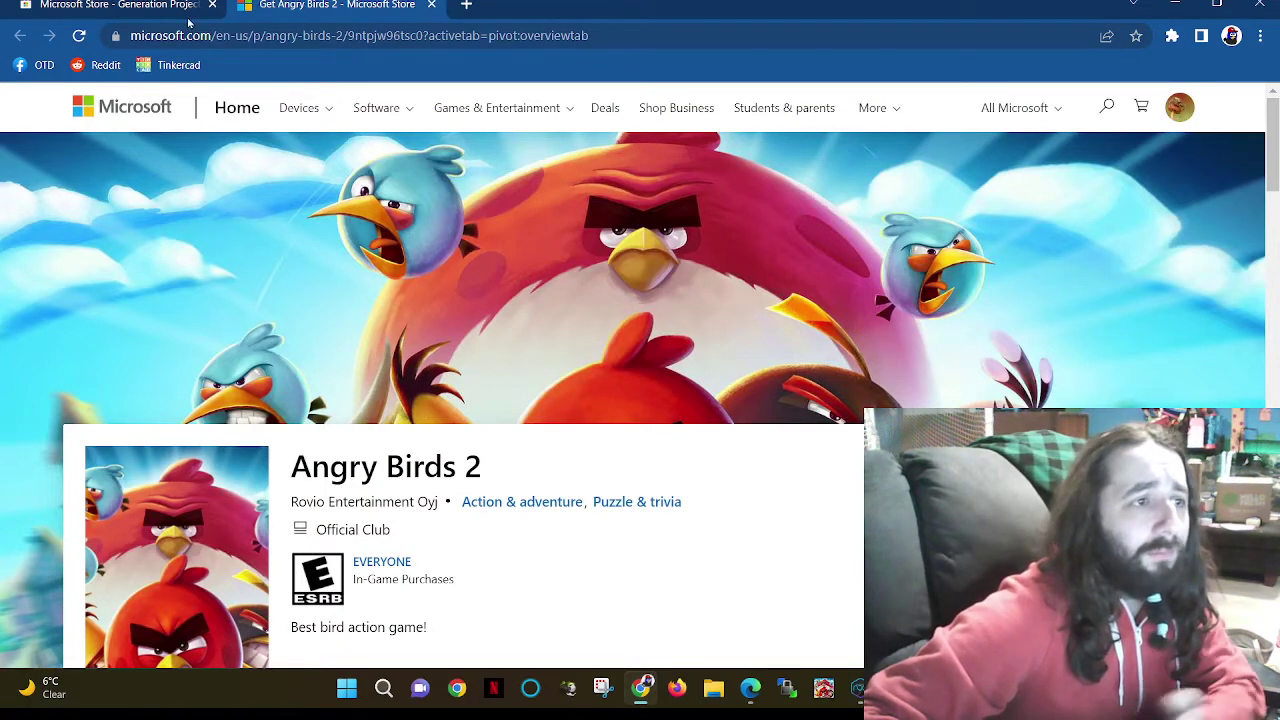
left_click(110, 5)
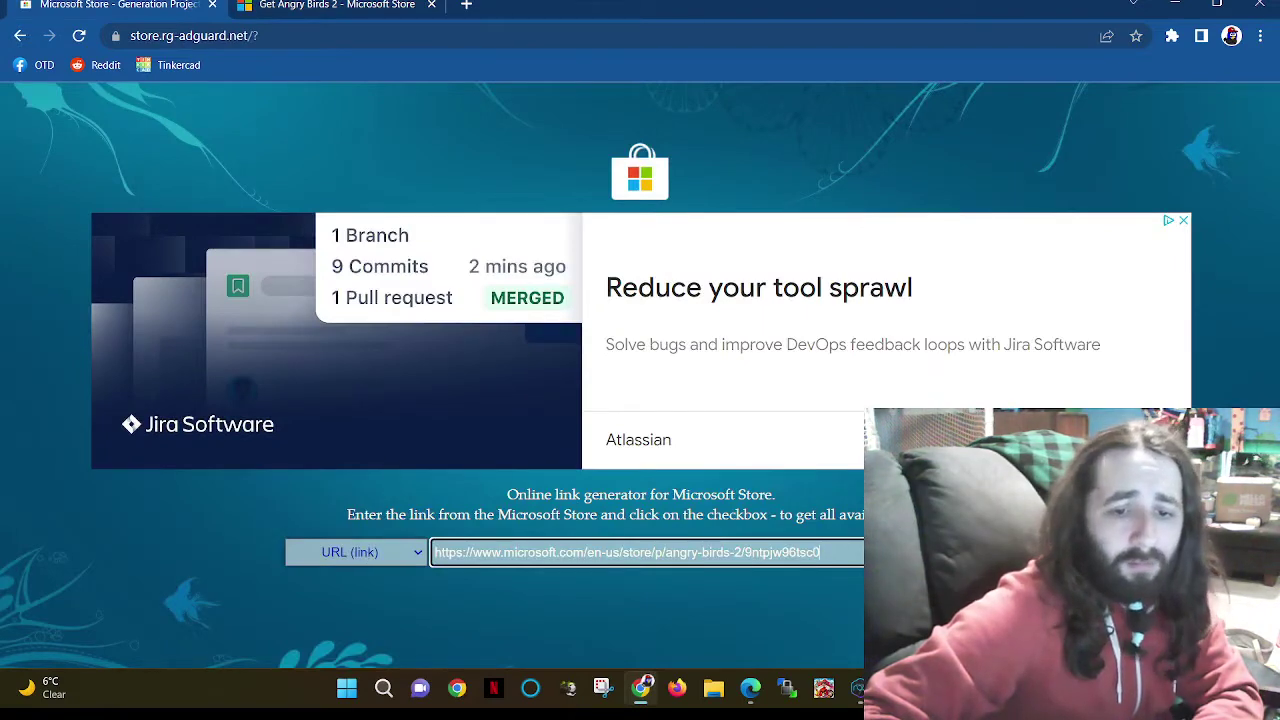
key("Return")
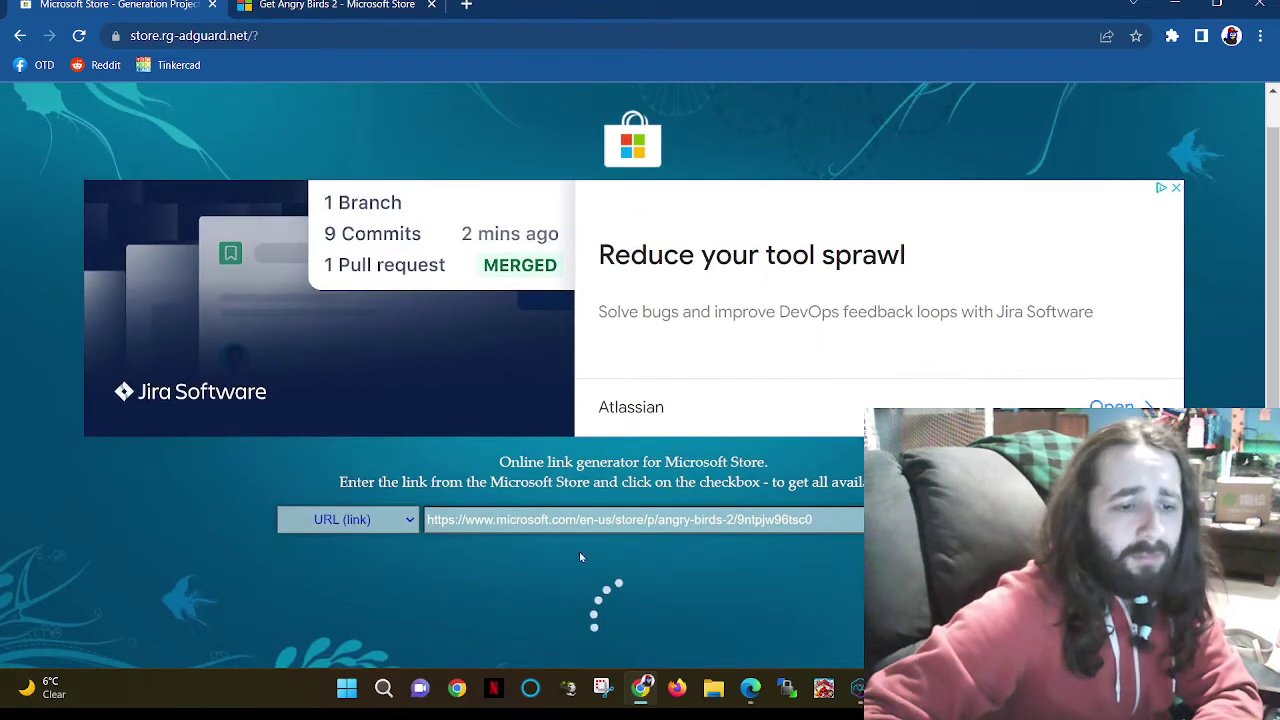
- Resubmit the Angry Birds 2 link after the first lookup returns an empty list
scroll(690, 598, "down", 1)
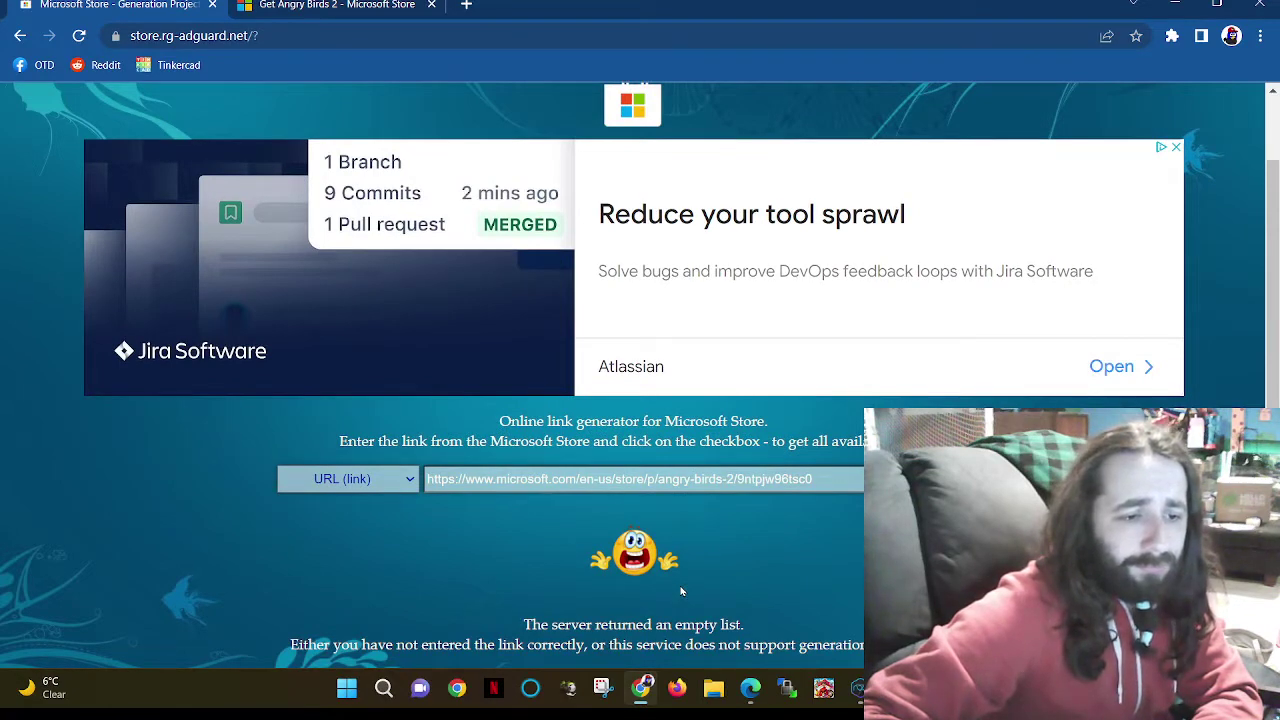
left_click(845, 479)
key("Return")
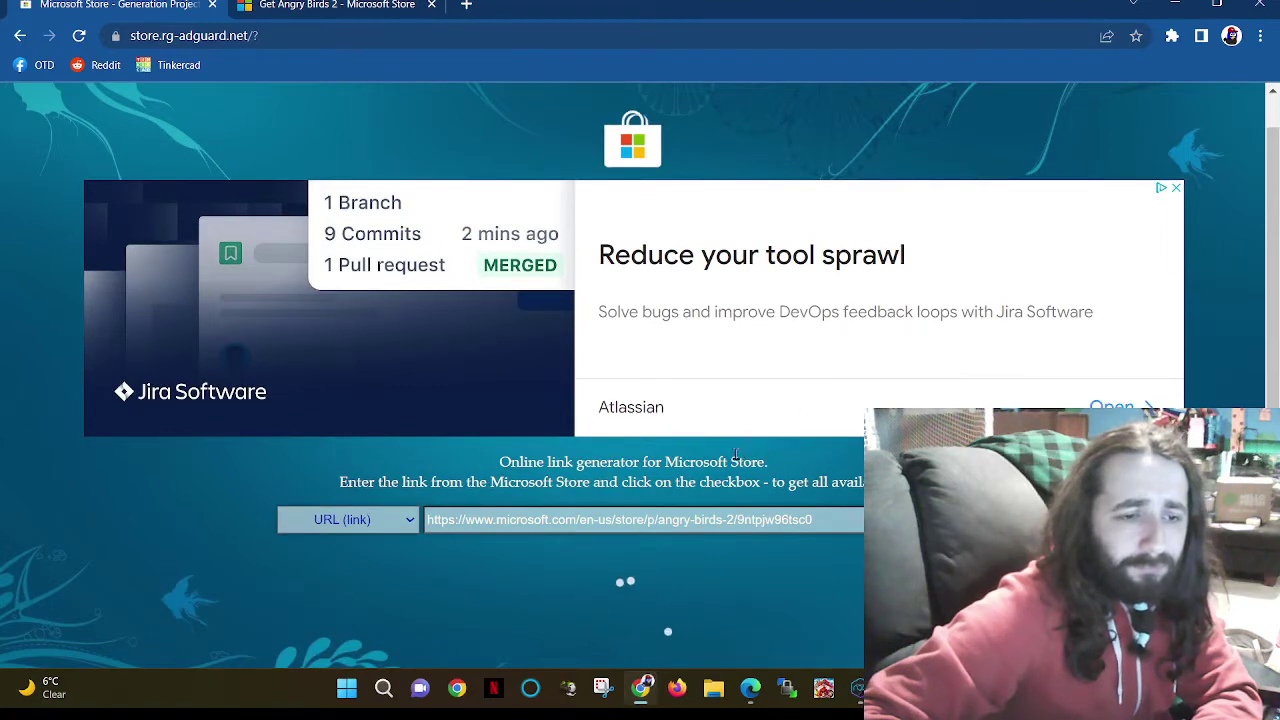
- Review the generated Angry Birds 2 file table, from appxbundles through 2.51.1.0 down to VCLibs
scroll(736, 455, "down", 3)
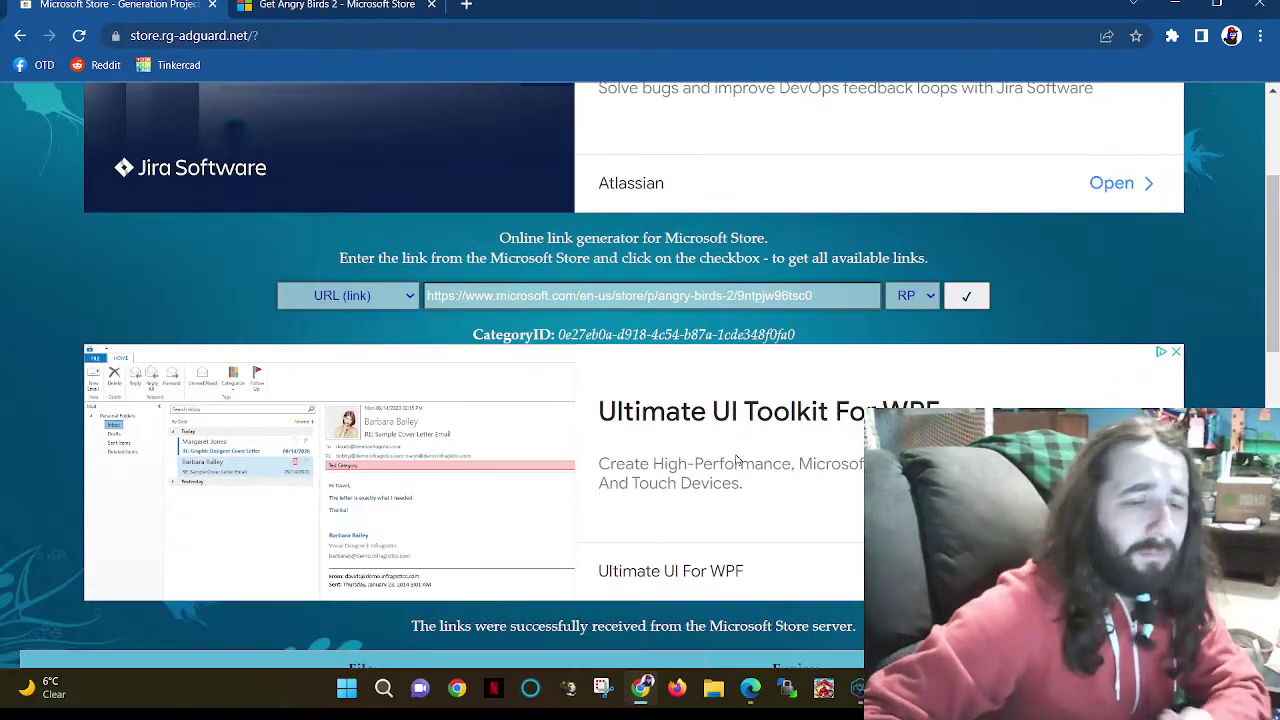
left_click_drag(828, 336, 554, 336)
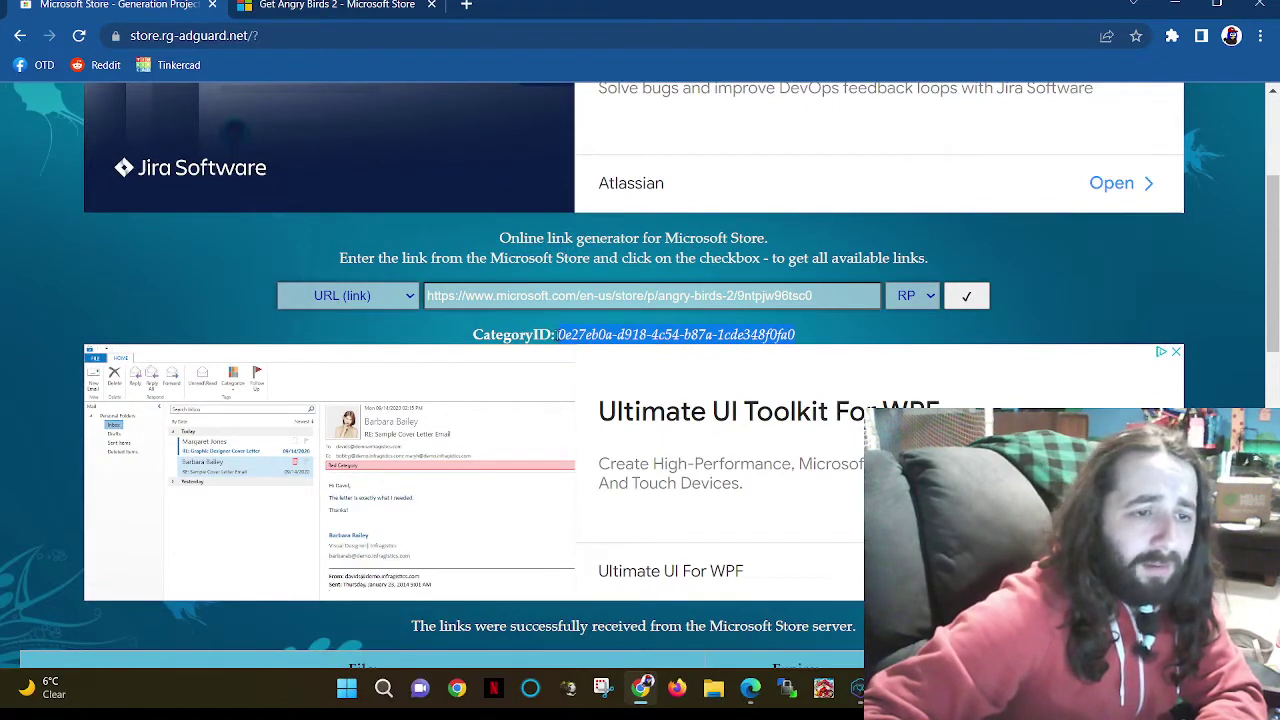
left_click(409, 304)
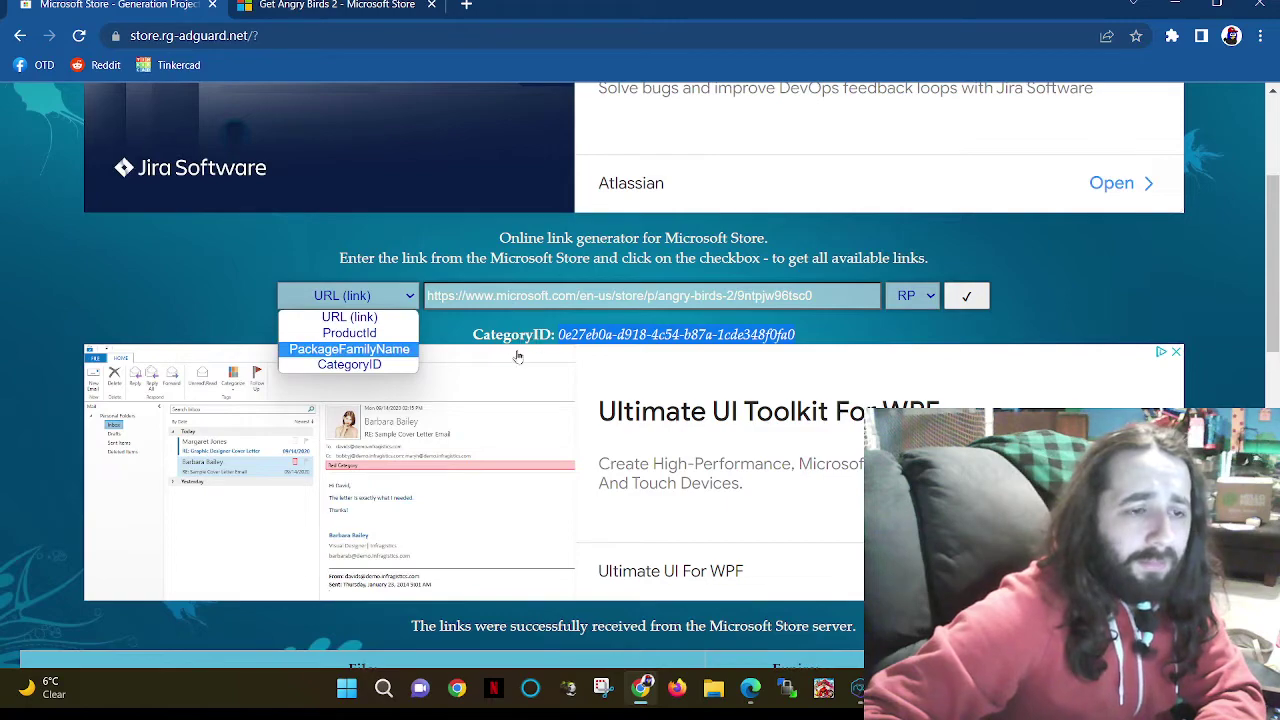
left_click(615, 335)
scroll(615, 335, "down", 3)
scroll(615, 380, "up", 3)
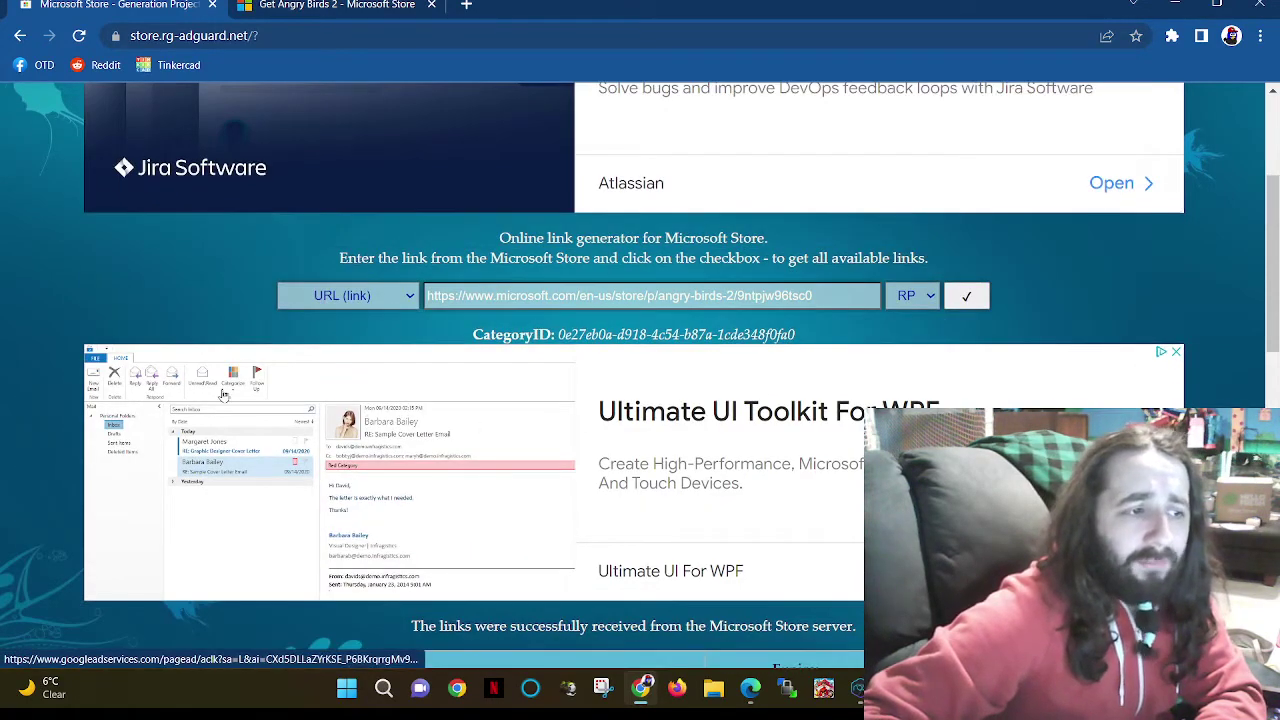
scroll(224, 396, "down", 2)
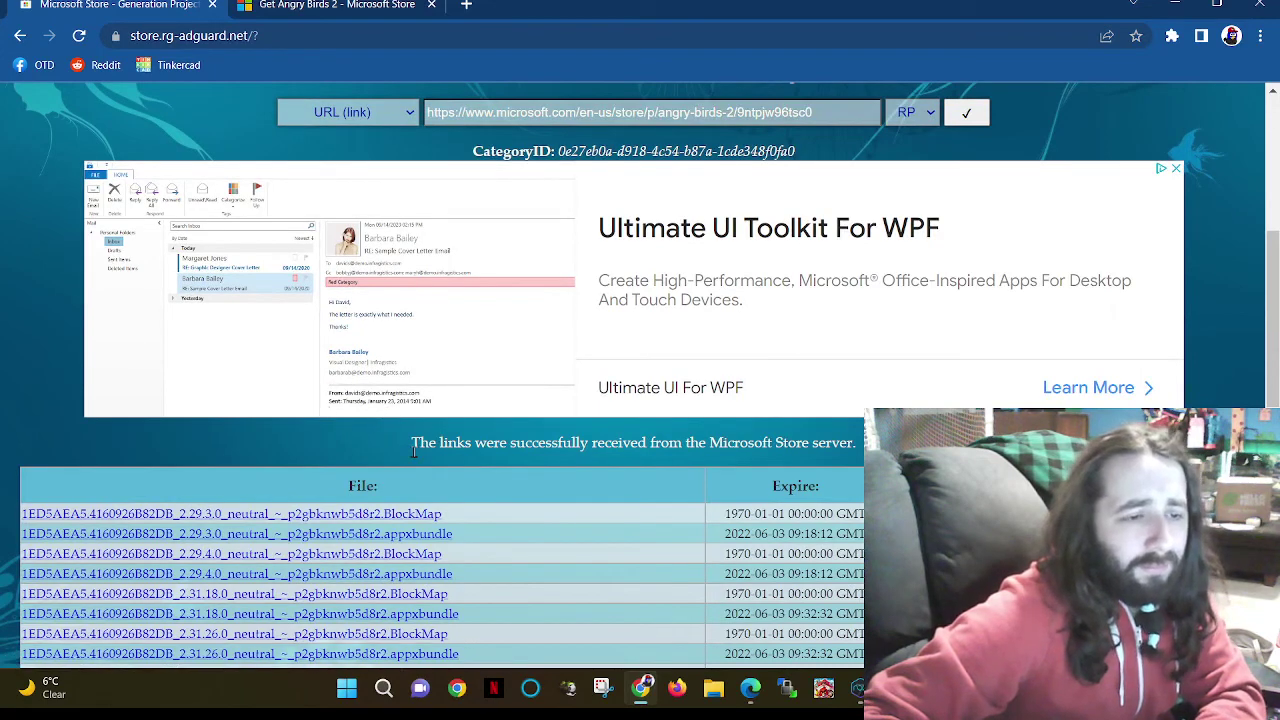
left_click_drag(411, 449, 622, 452)
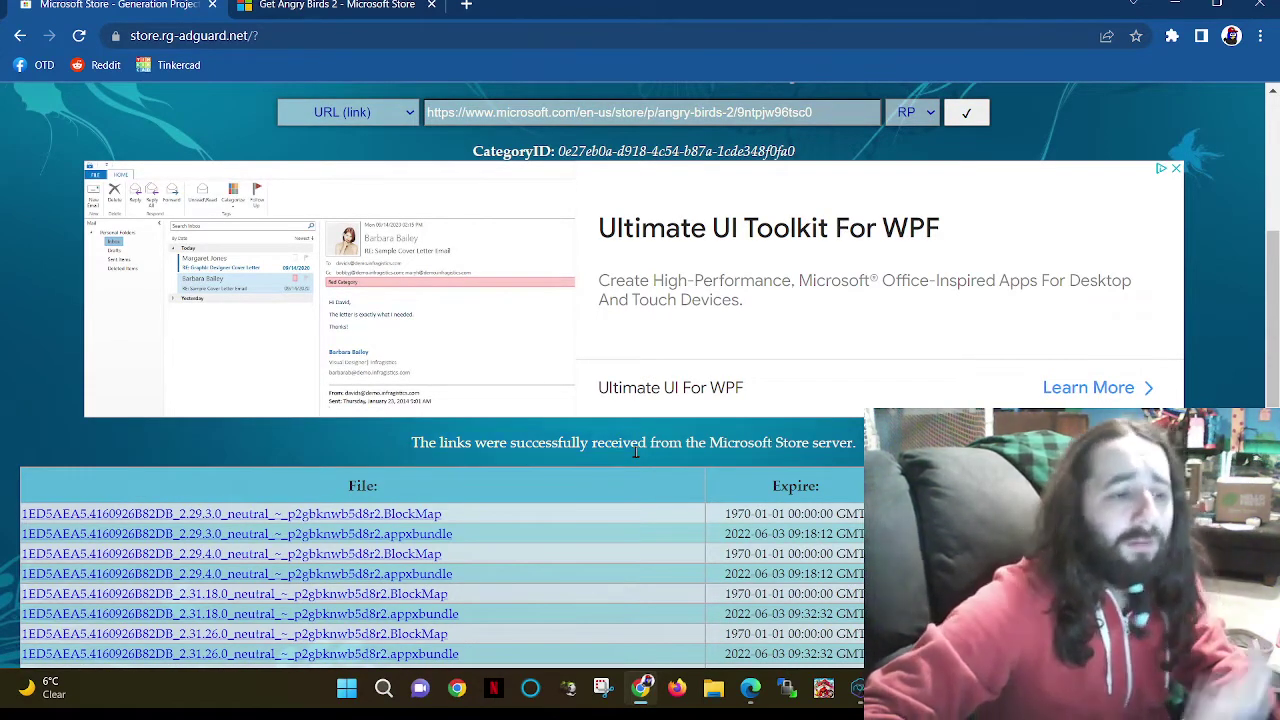
scroll(558, 518, "down", 5)
scroll(558, 518, "down", 2)
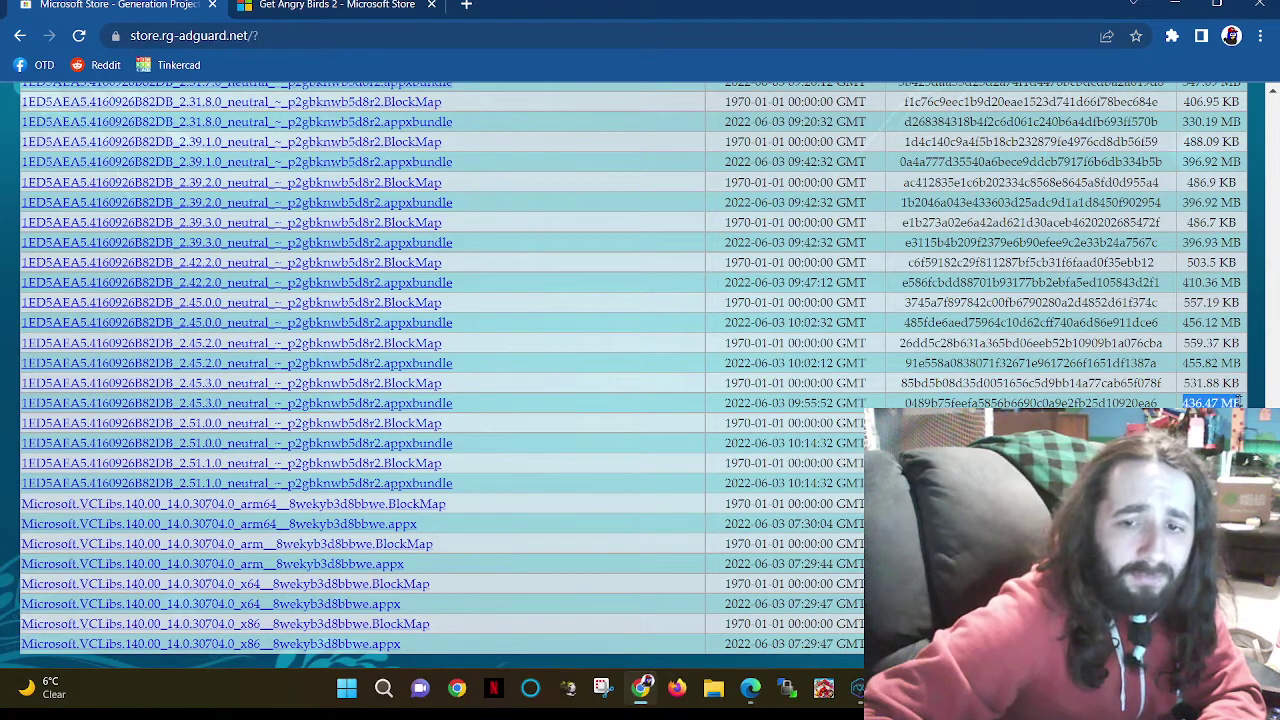
- Clear the table selection and close Chrome, revealing the 1ED5AEA5 package file on the desktop
left_click_drag(1238, 401, 1212, 402)
left_click_drag(1125, 405, 330, 403)
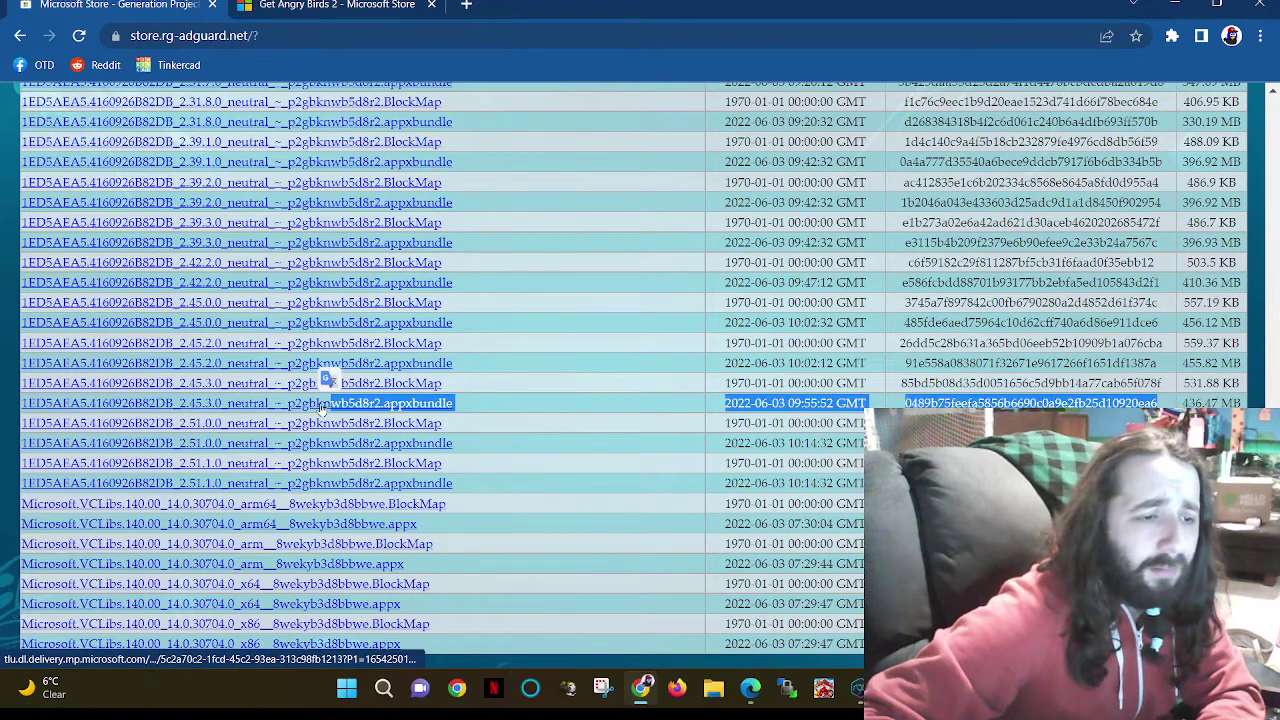
left_click(481, 402)
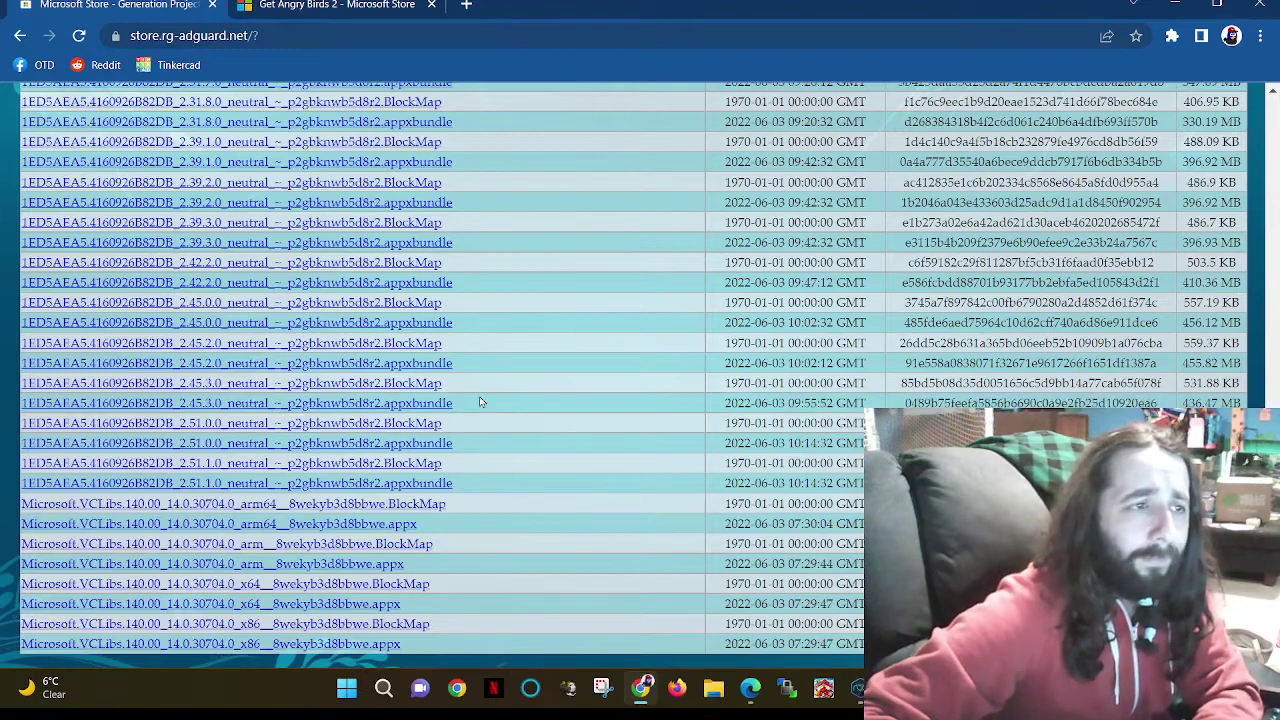
left_click(1259, 5)
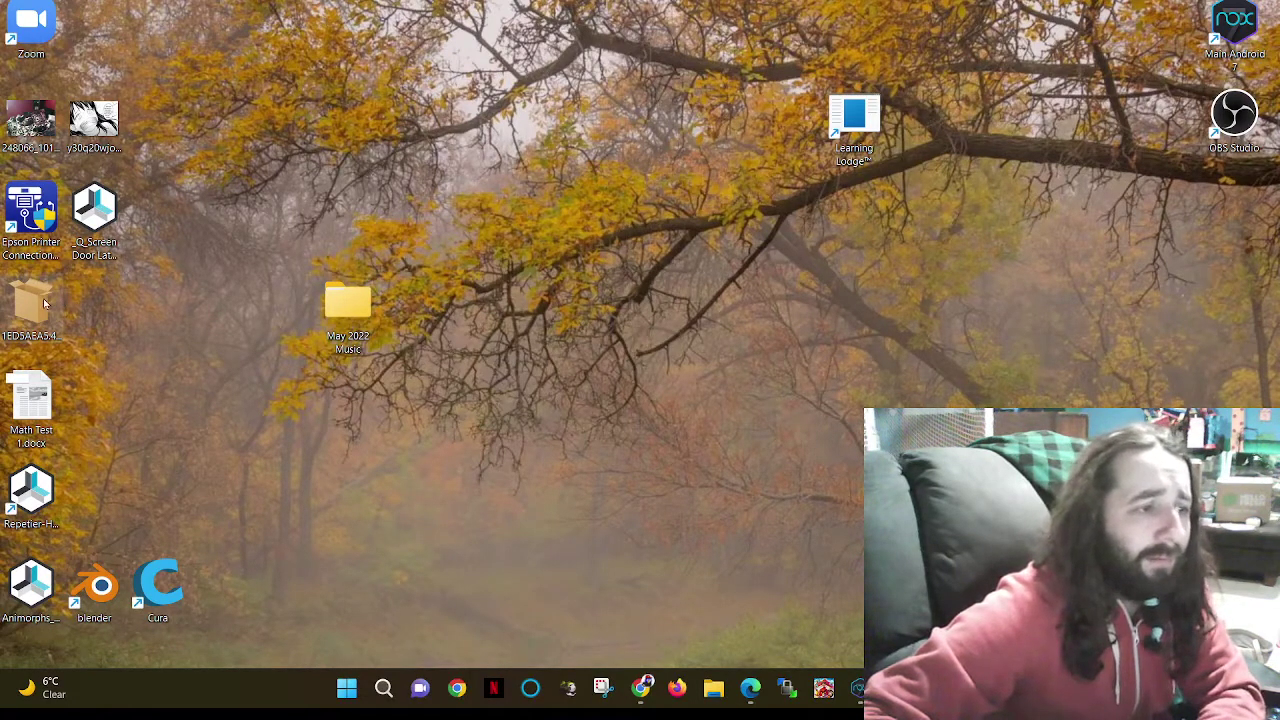
left_click(43, 298)
double_click(43, 298)
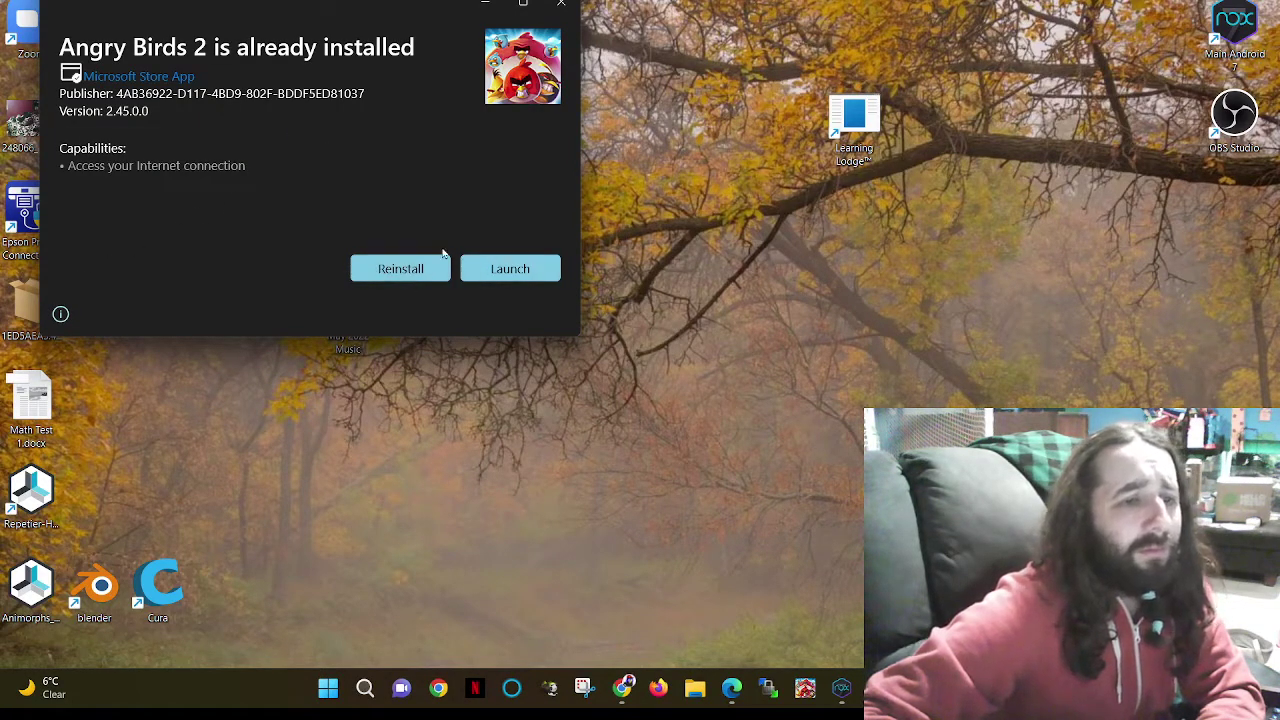
left_click(372, 263)
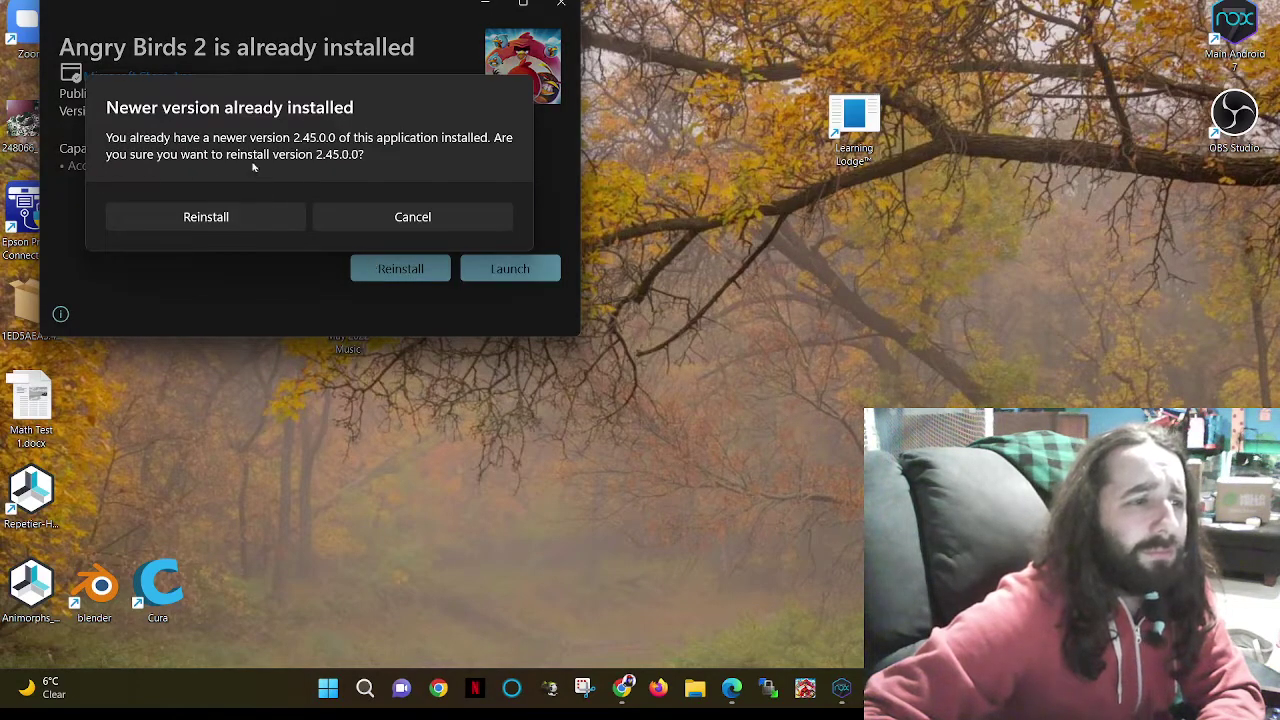
left_click(404, 220)
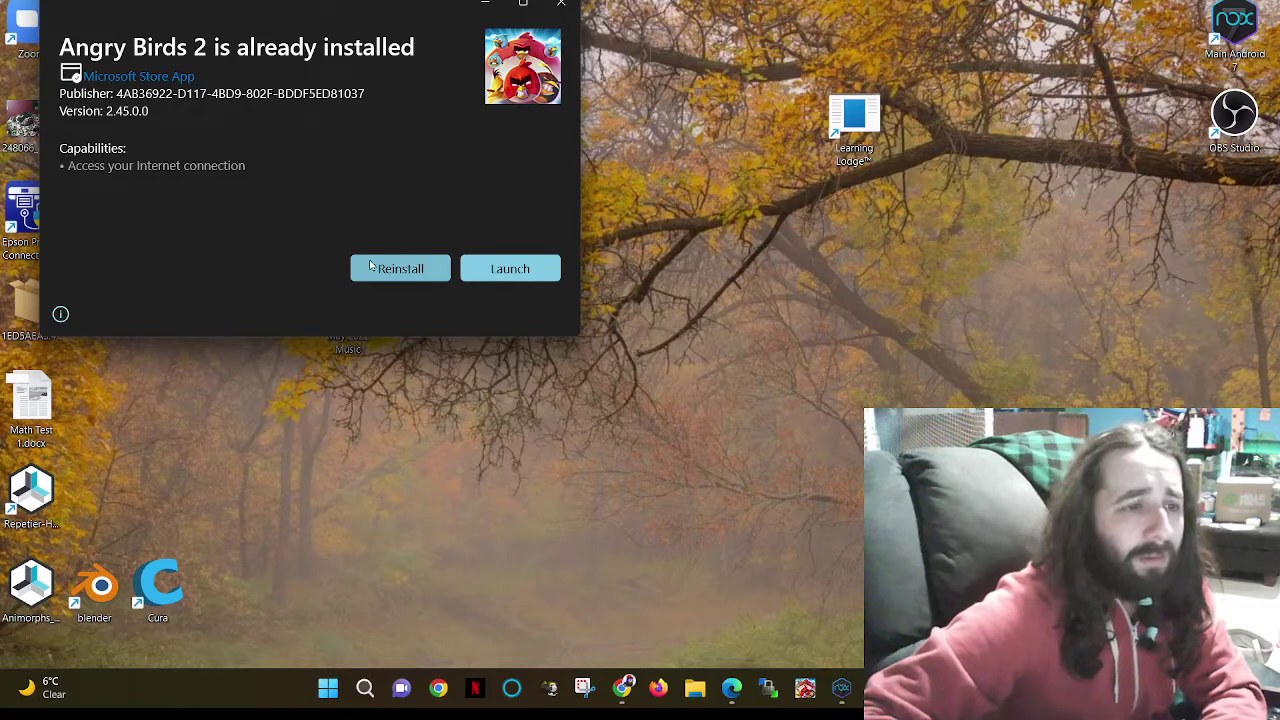
left_click(370, 266)
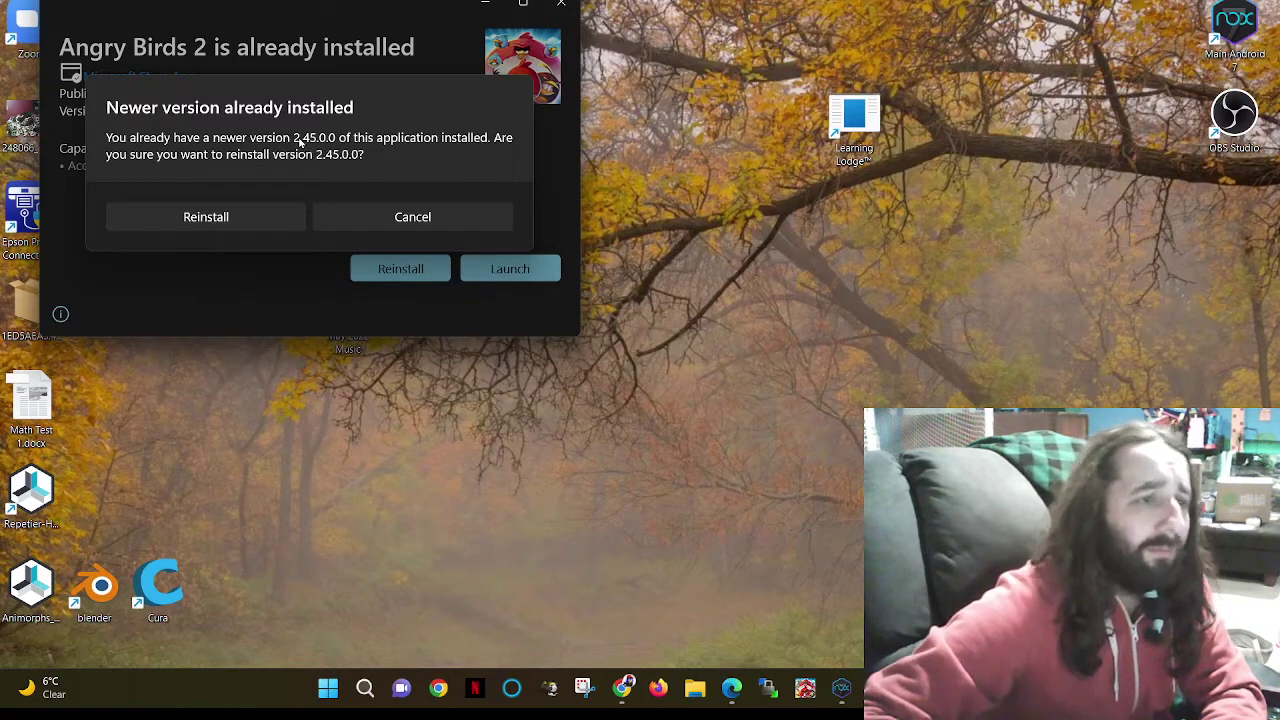
left_click(412, 218)
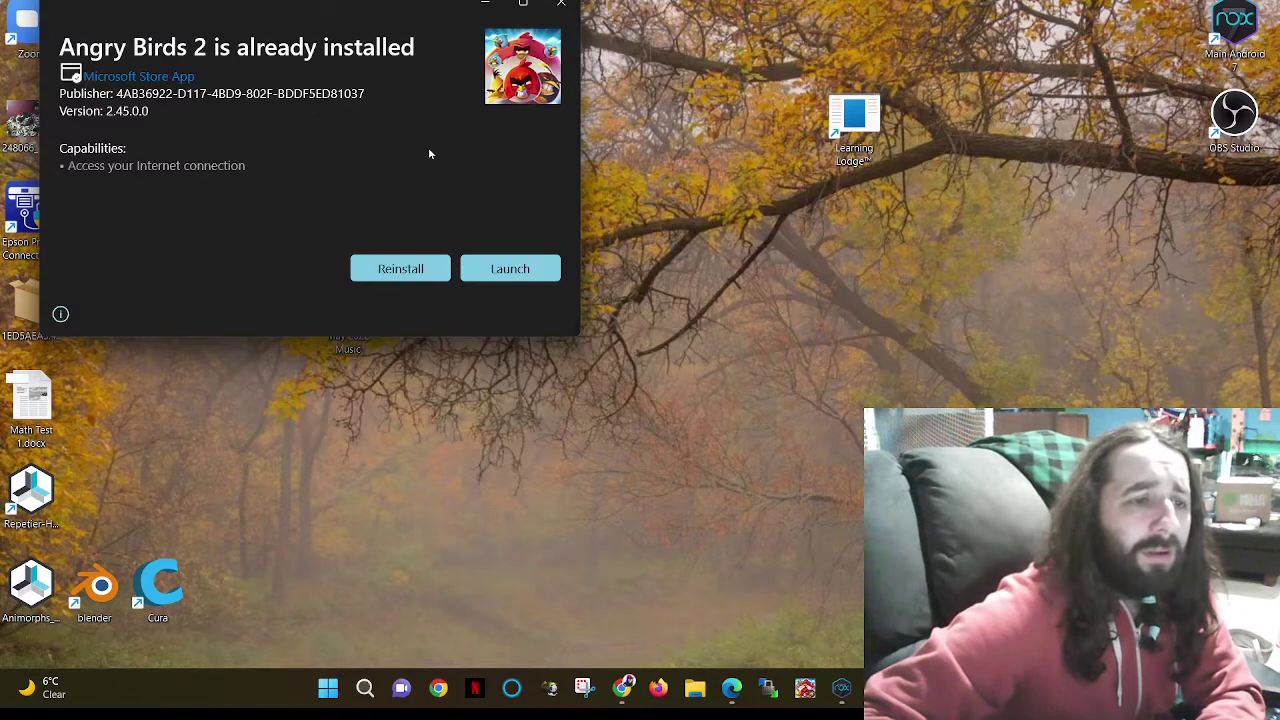
left_click(563, 5)
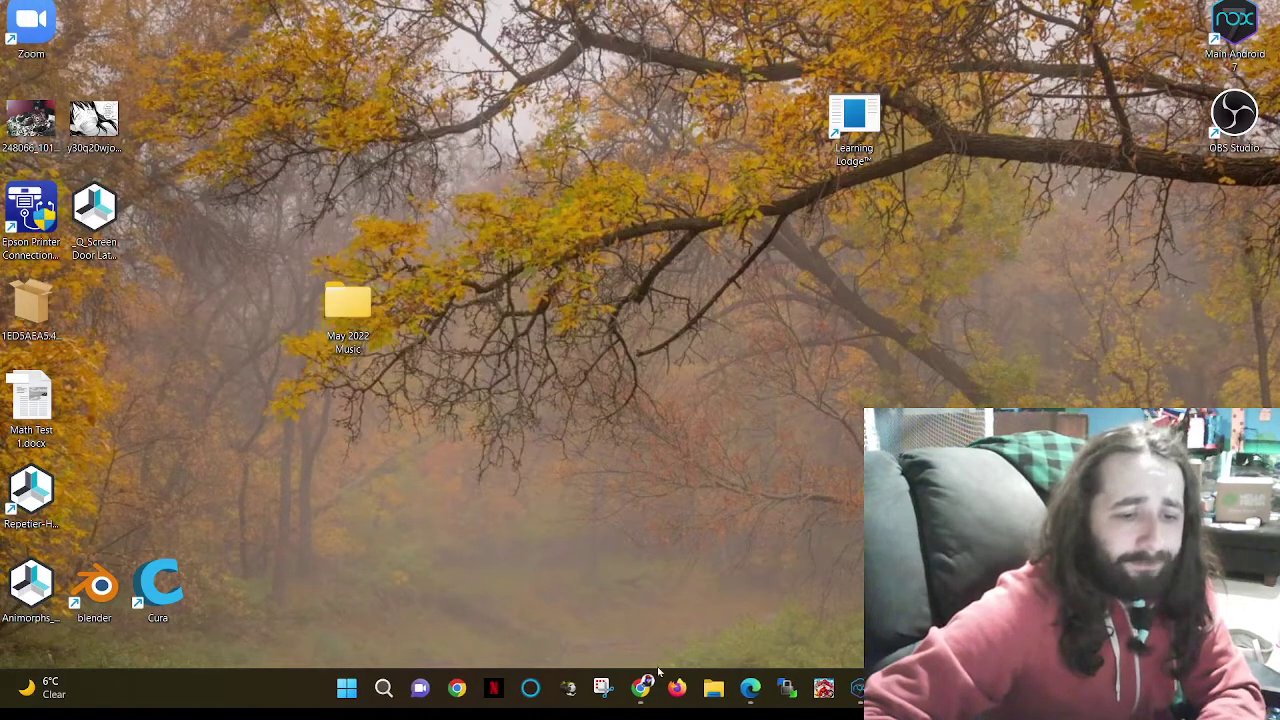
- Launch Angry Birds 2, start an arena battle, then quit it, ending the 2-victory streak
left_click(648, 686)
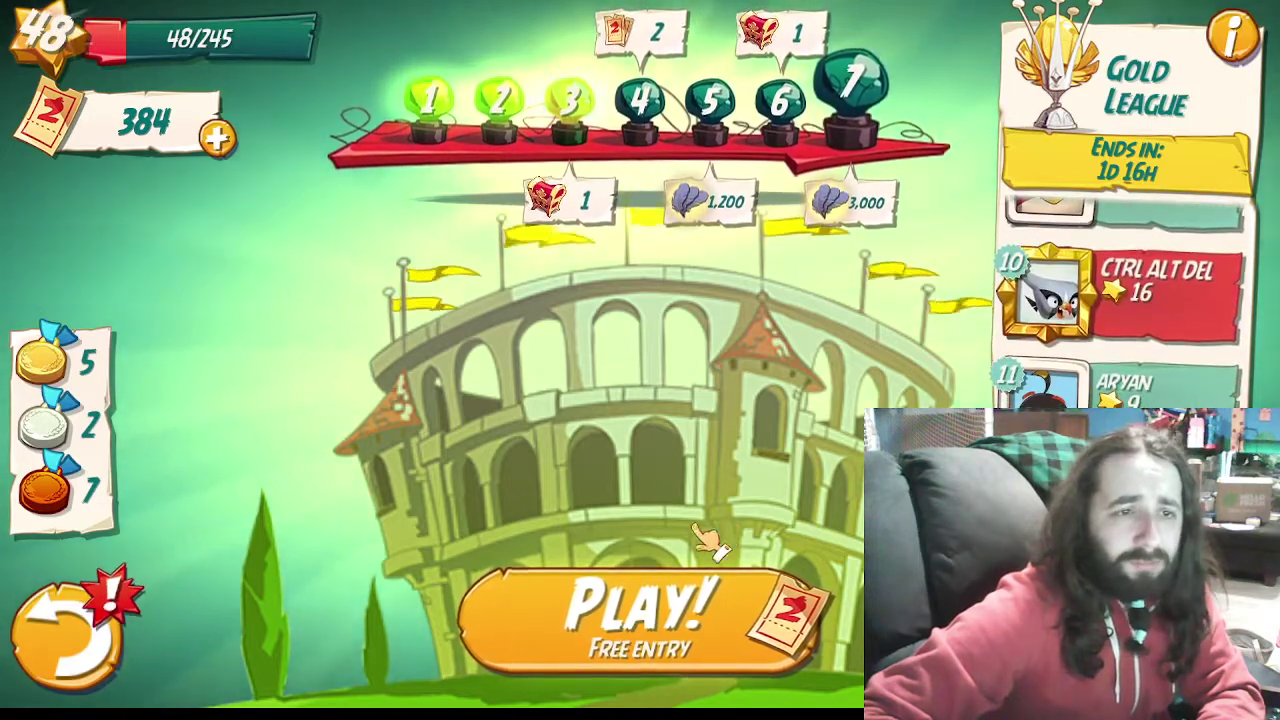
left_click(648, 608)
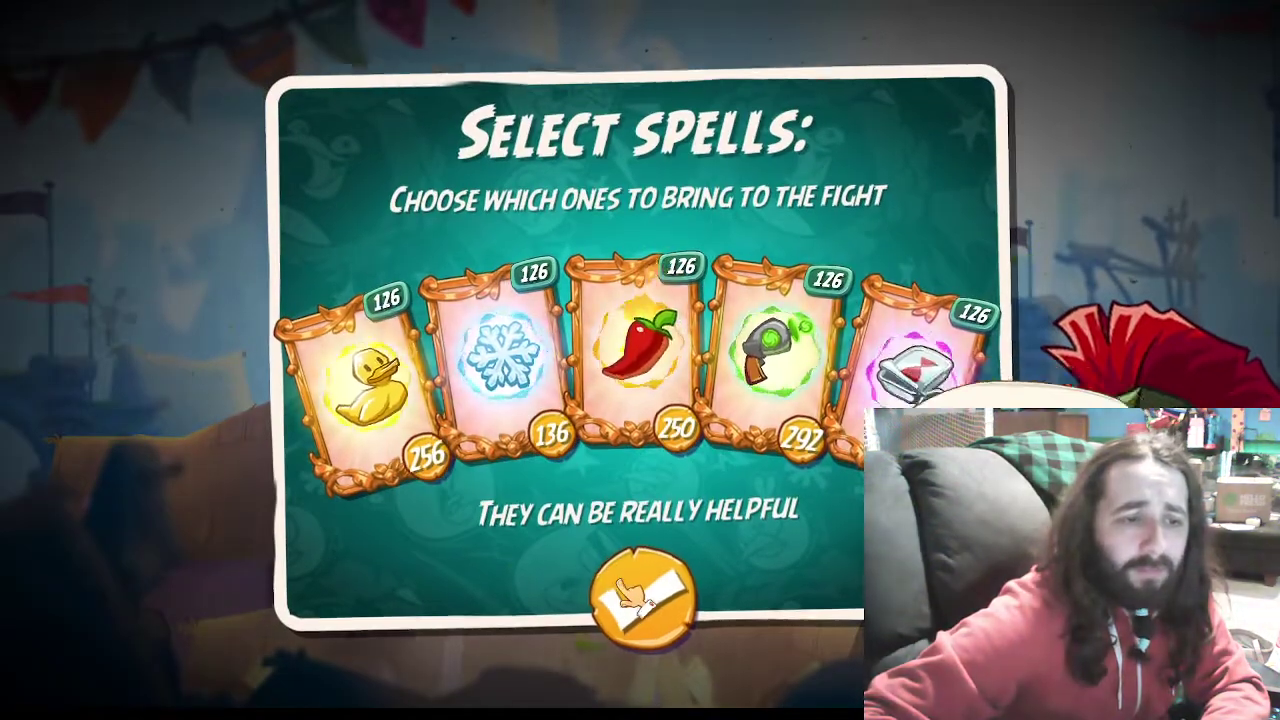
left_click(628, 594)
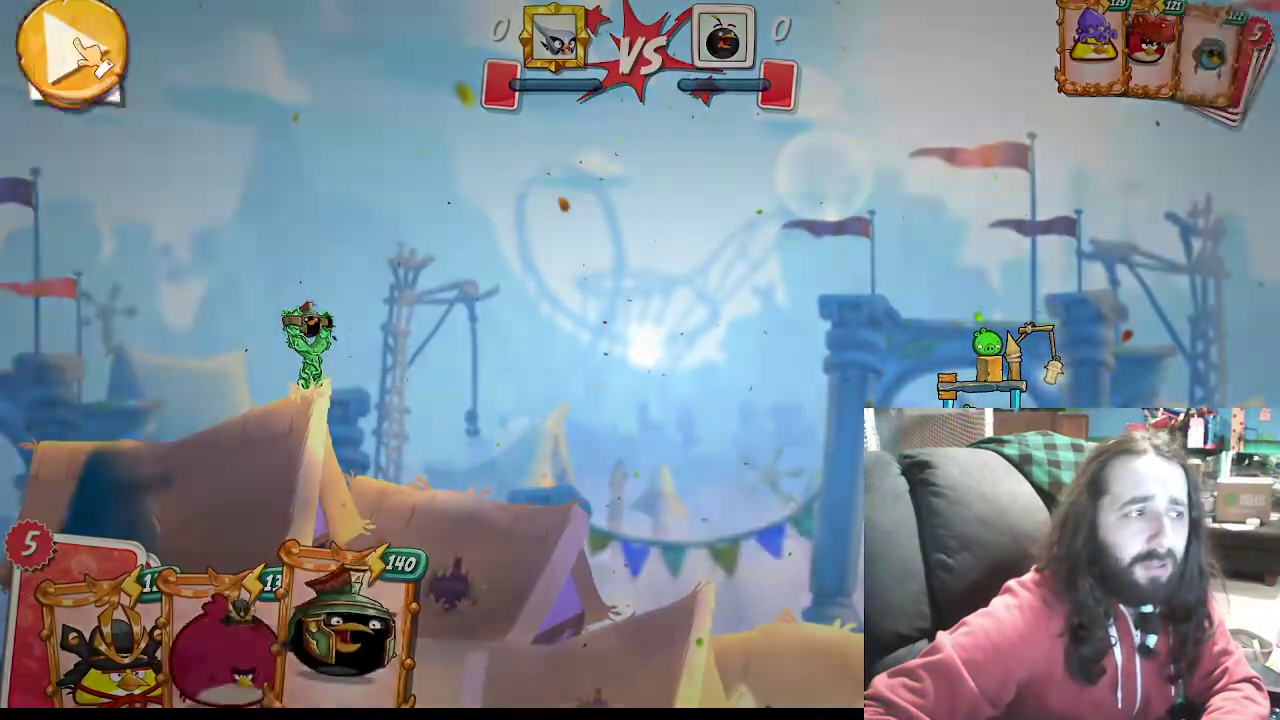
left_click(88, 62)
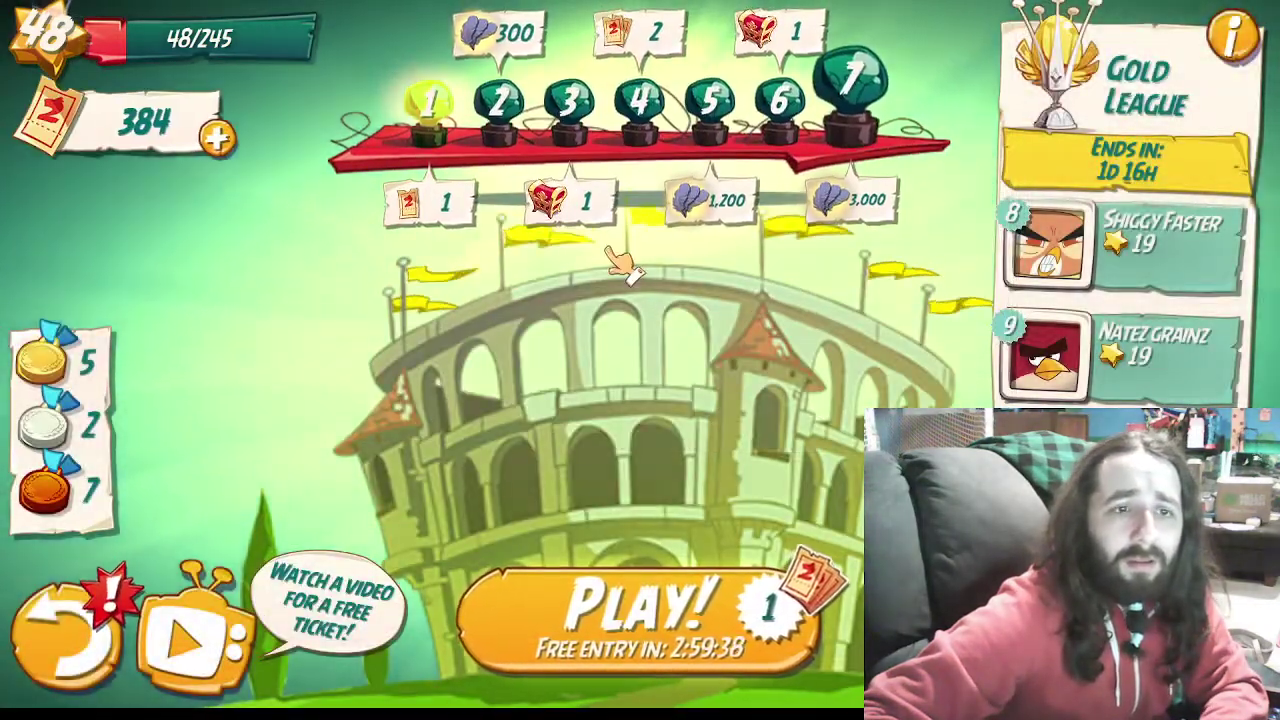
- Leave the arena, sync progress to the cloud from settings, and close Angry Birds 2
left_click(97, 658)
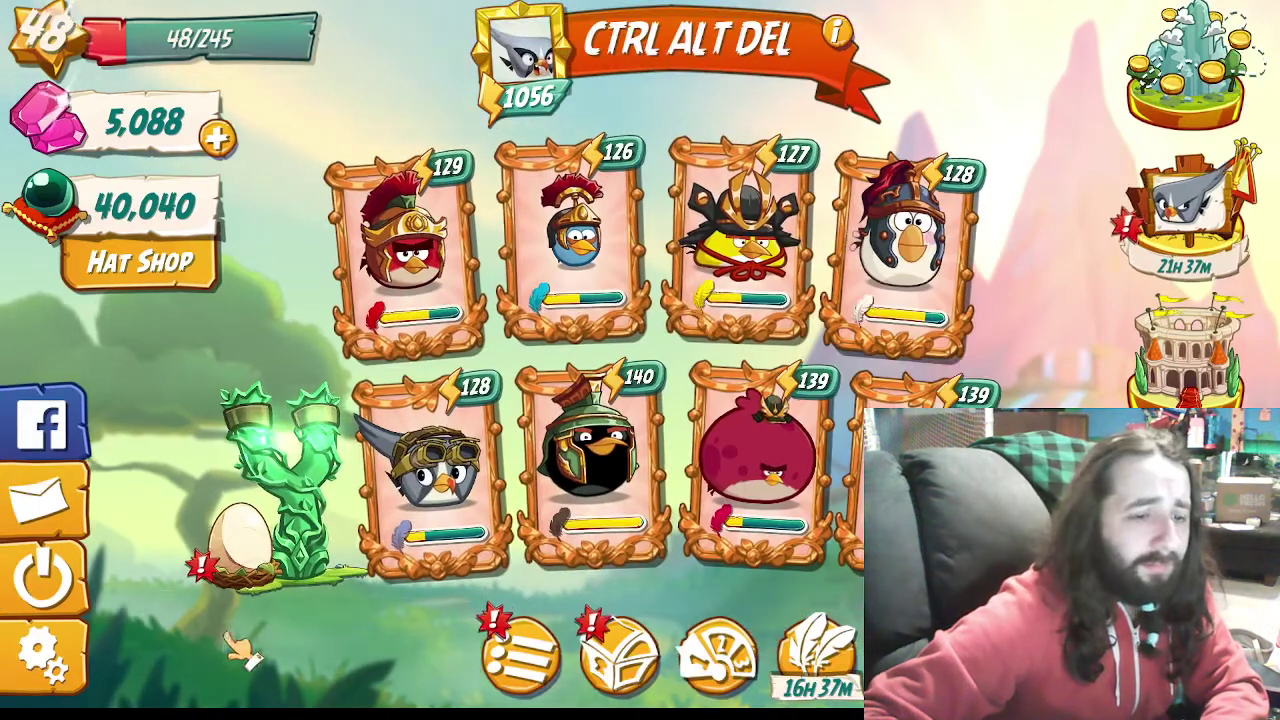
left_click(62, 668)
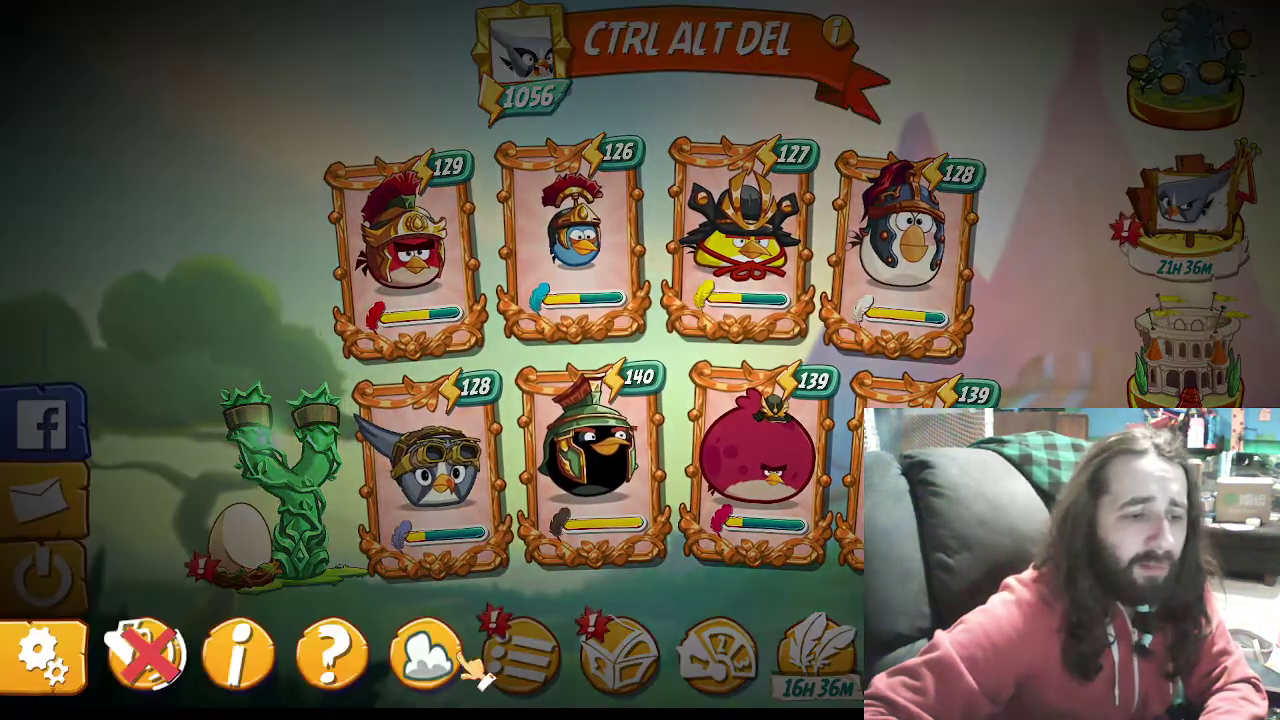
left_click(440, 656)
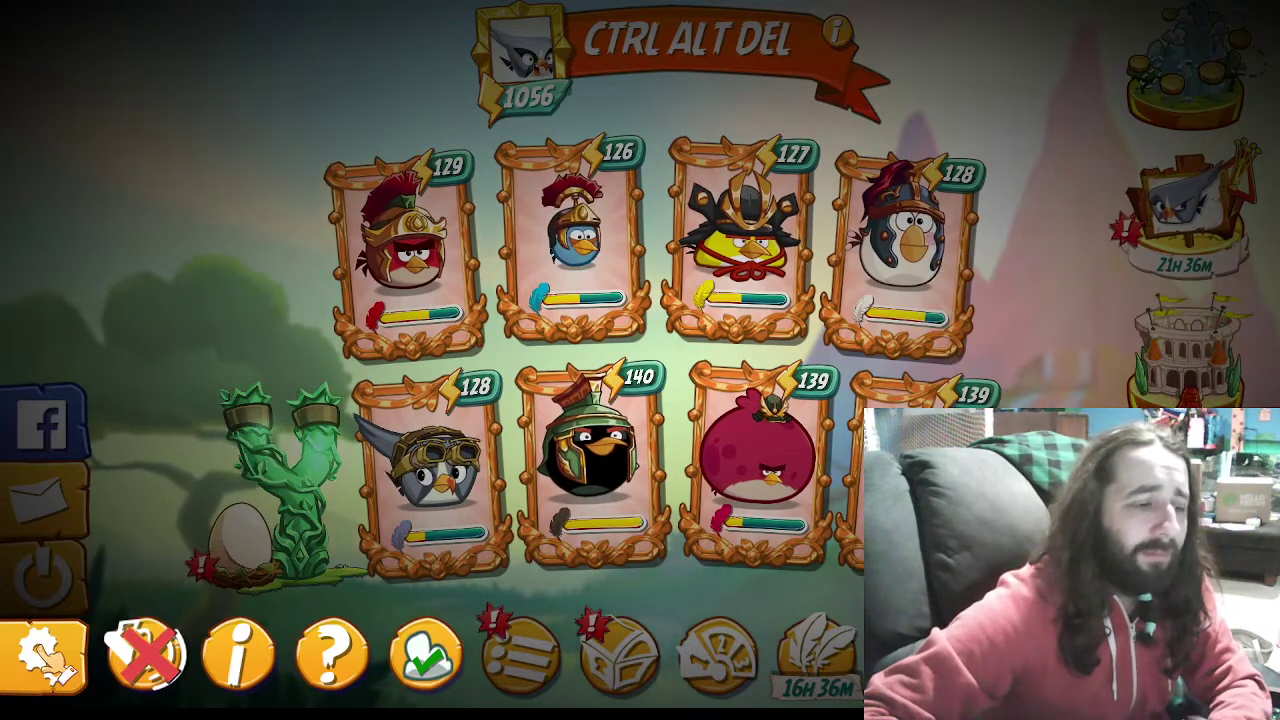
left_click(46, 656)
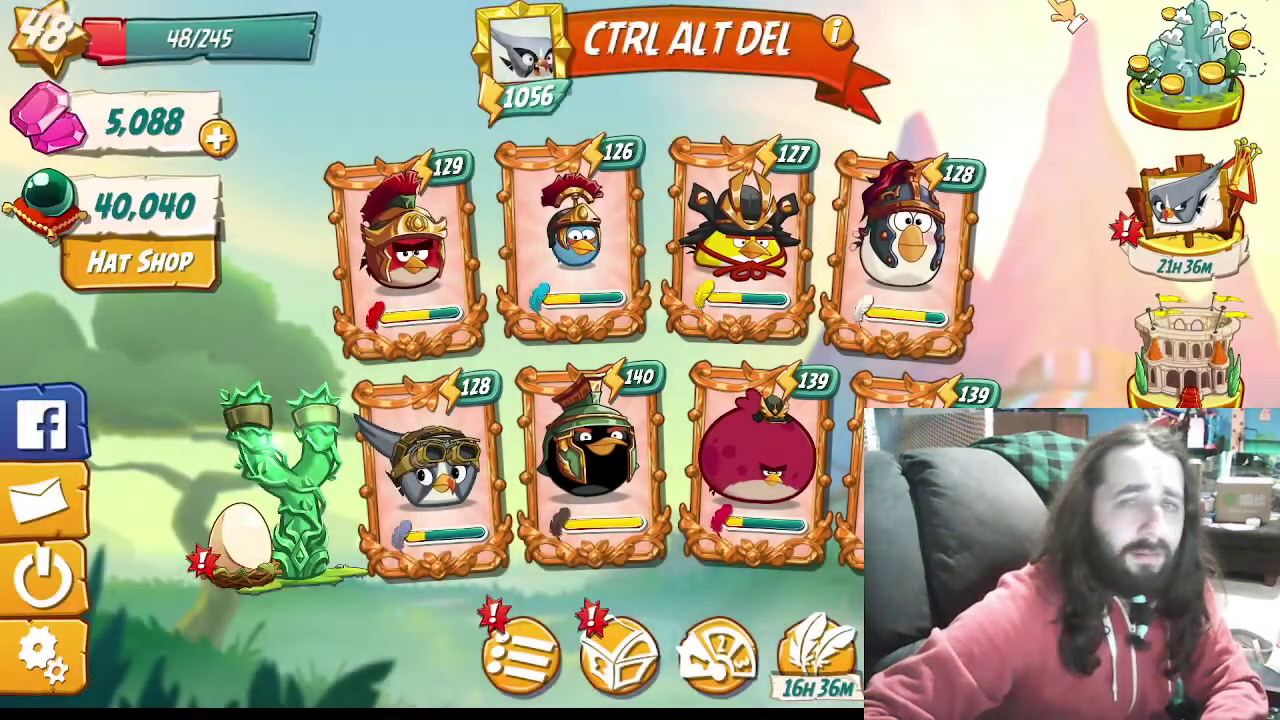
mouse_move(1221, 4)
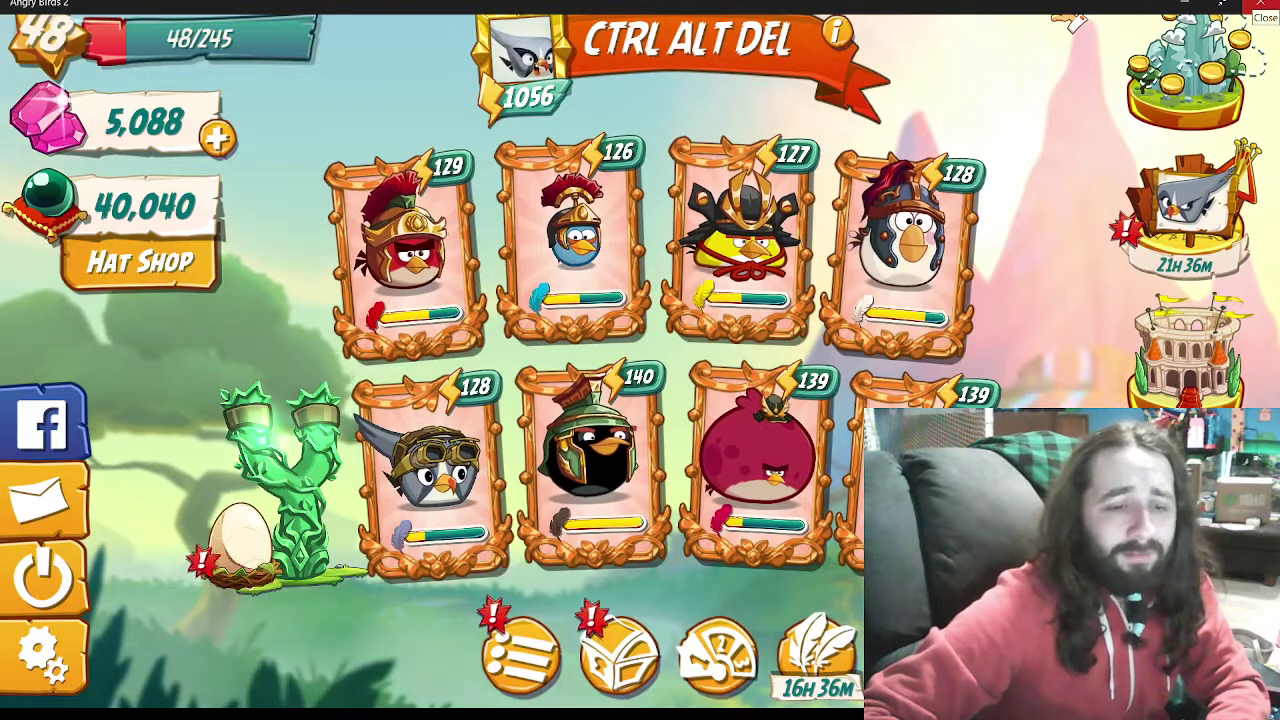
left_click(1221, 4)
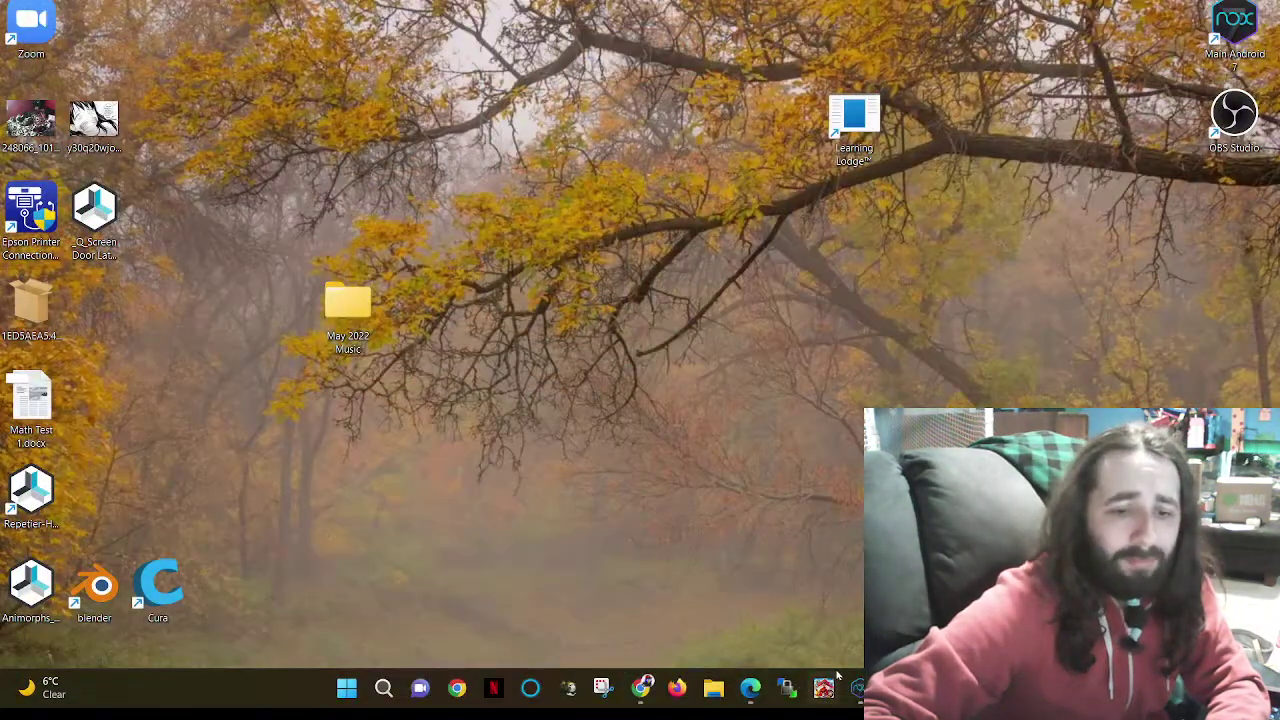
- Start the Angry Birds 2 update in Microsoft Store, then bring back the browser's link list
left_click(857, 688)
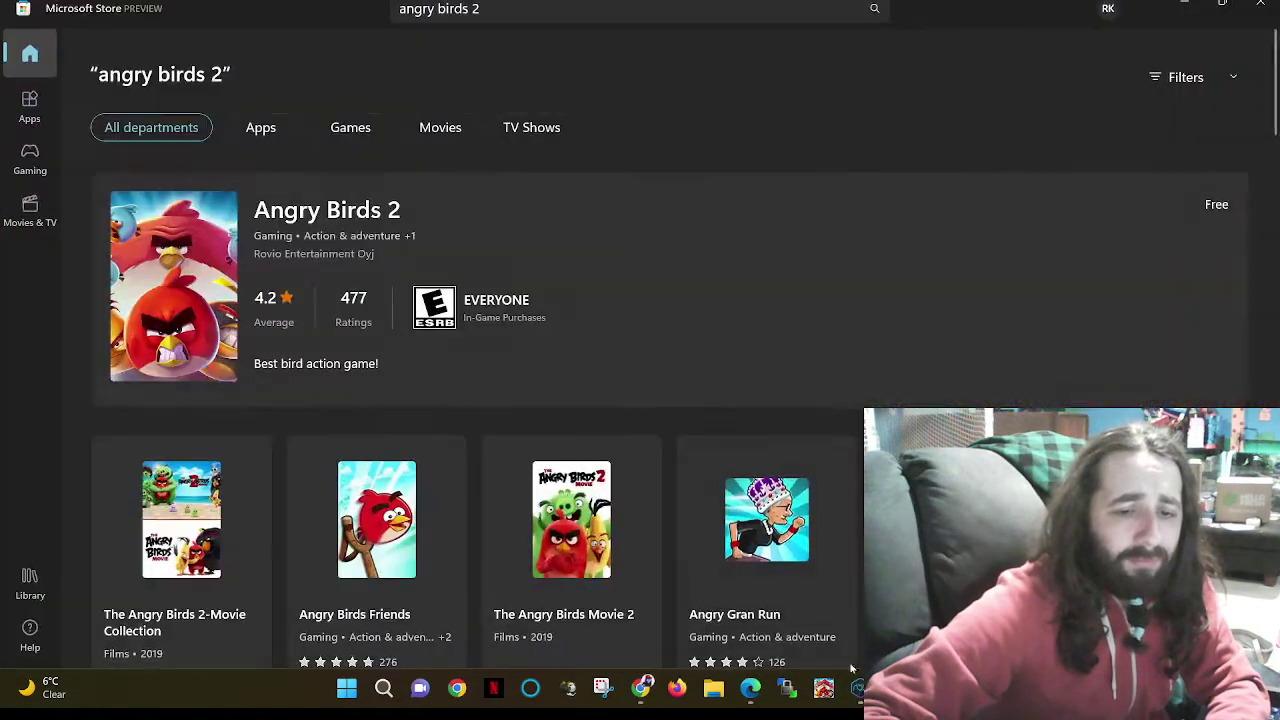
left_click(420, 262)
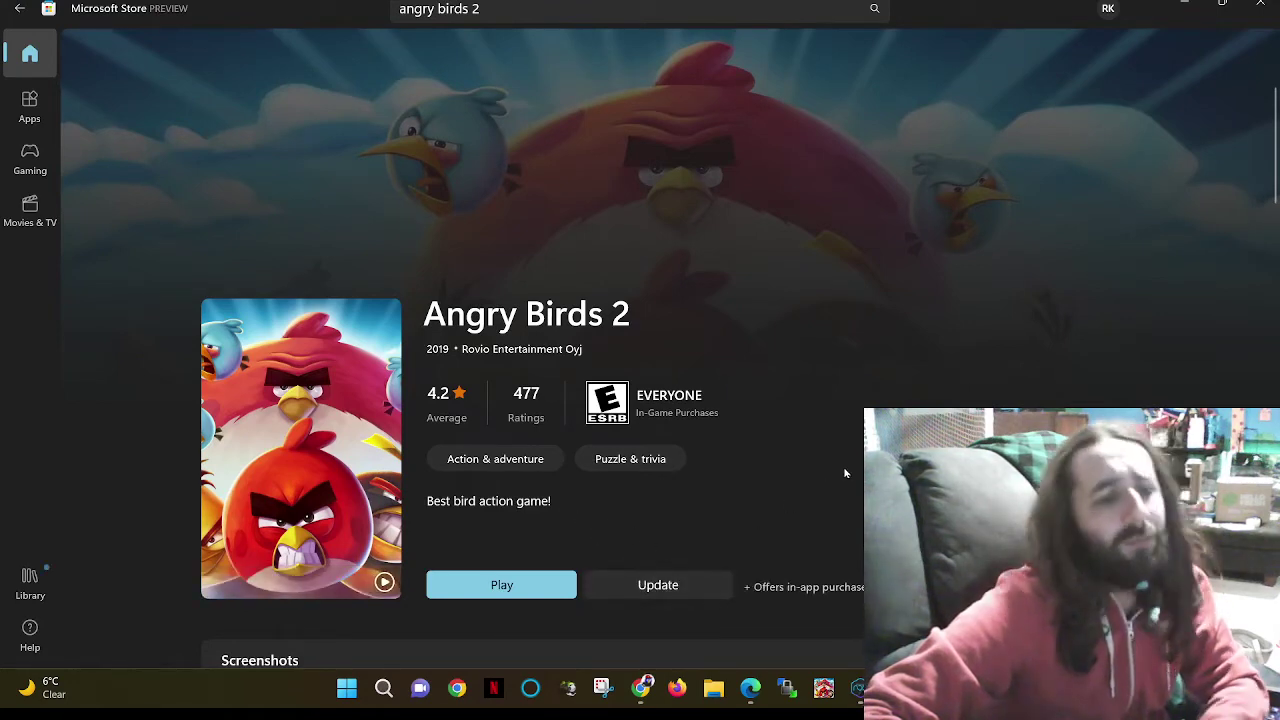
left_click(707, 596)
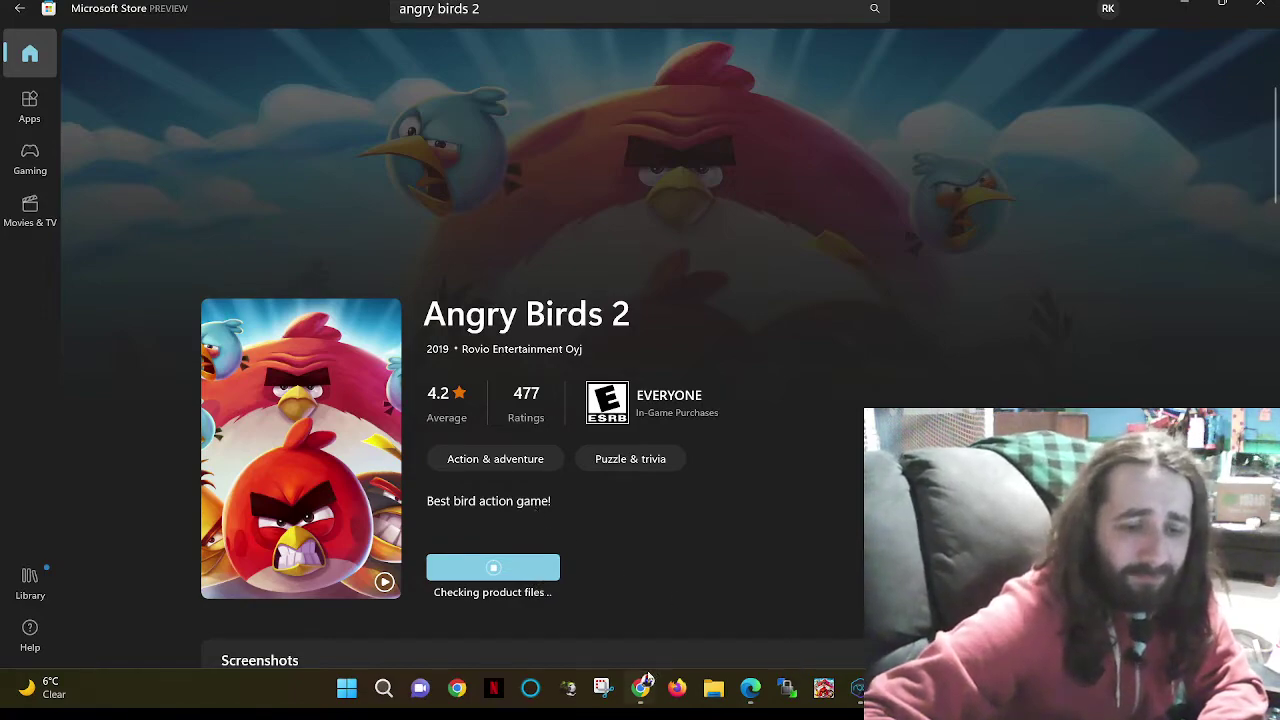
left_click(643, 686)
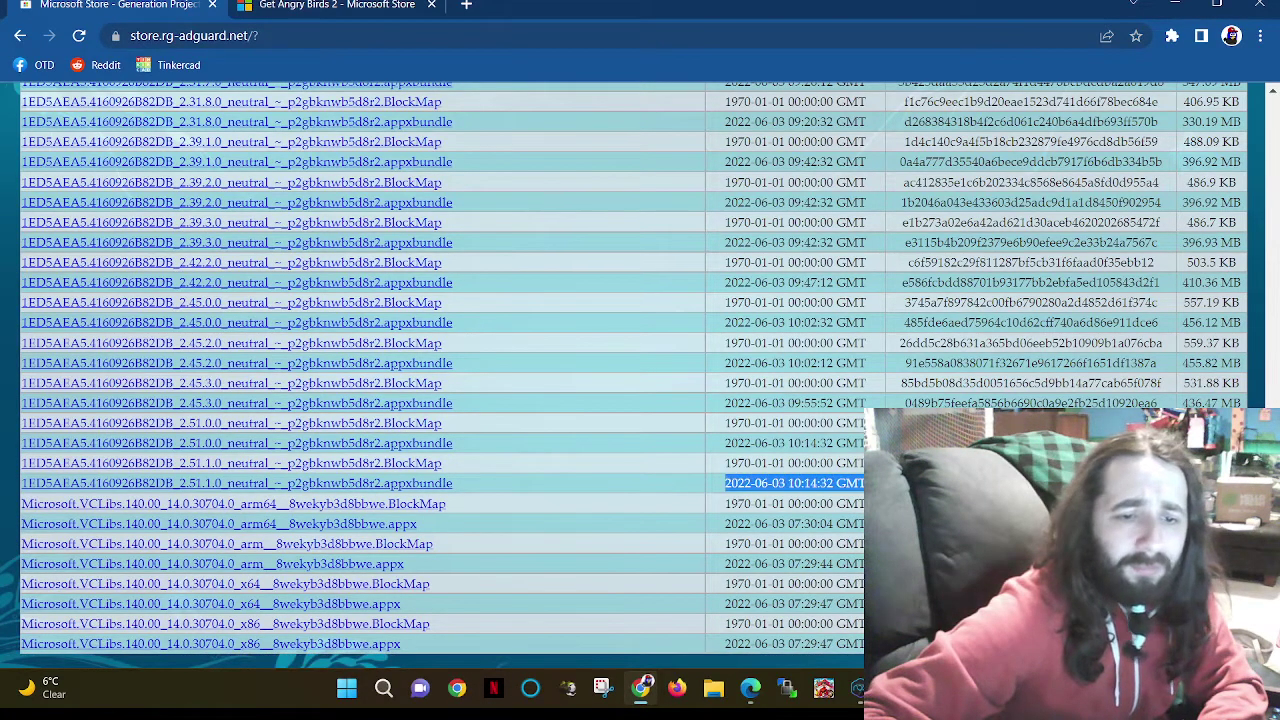
- Download the 2.51.1.0 appxbundle, then return to the Microsoft Store update
left_click(440, 487)
key("alt+Tab")
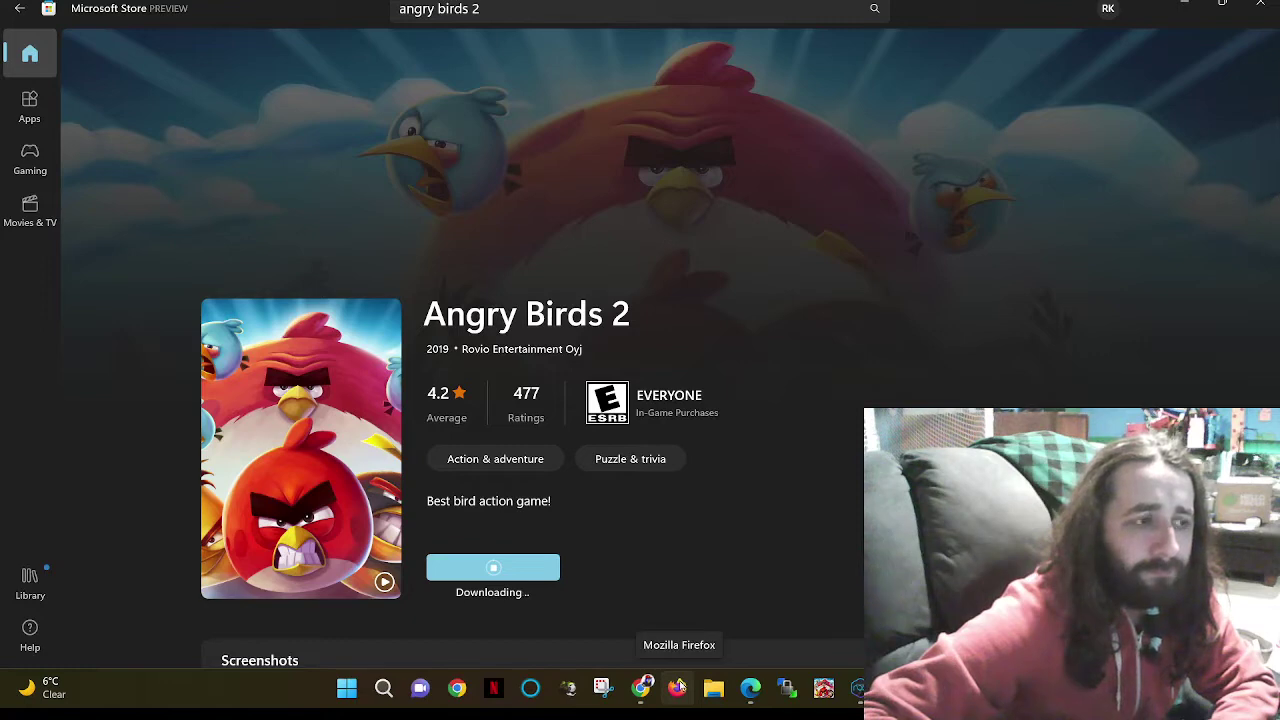
- Bring the rg-adguard browser forward while the Store update keeps downloading
left_click(679, 686)
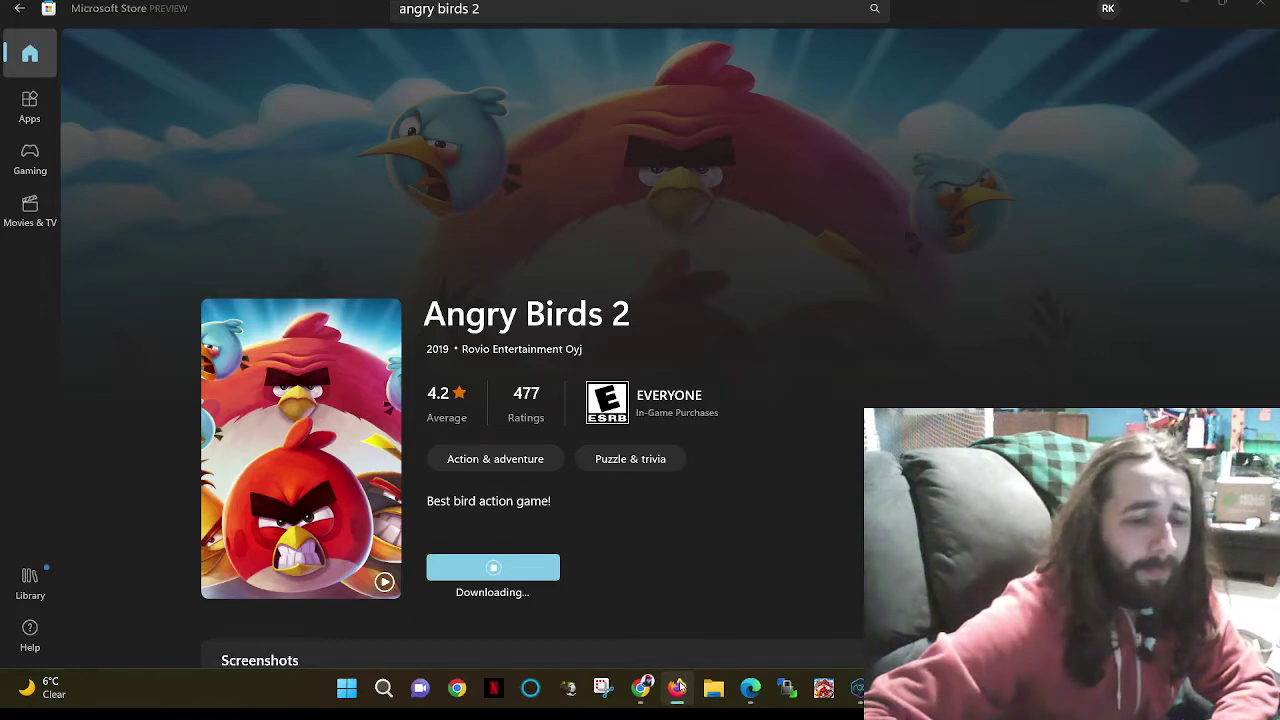
mouse_move(646, 692)
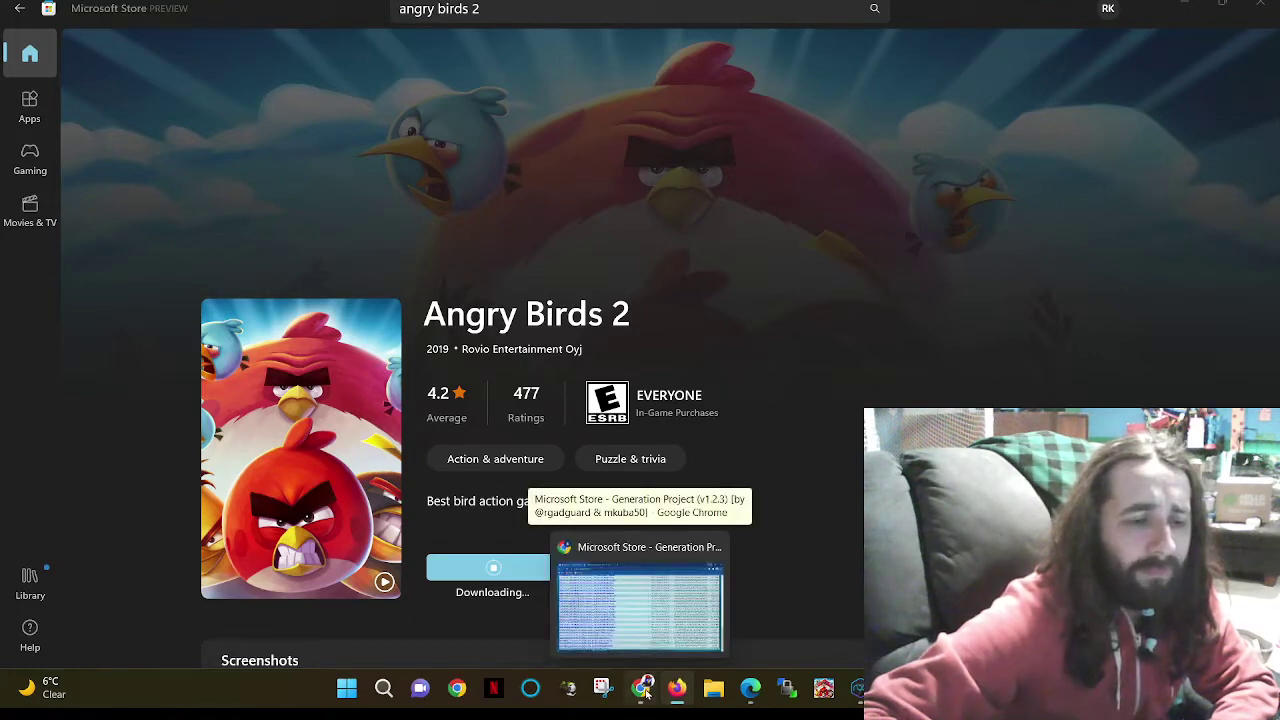
- Copy the Angry Birds 2 product link without its query string and return to the generator
left_click(646, 692)
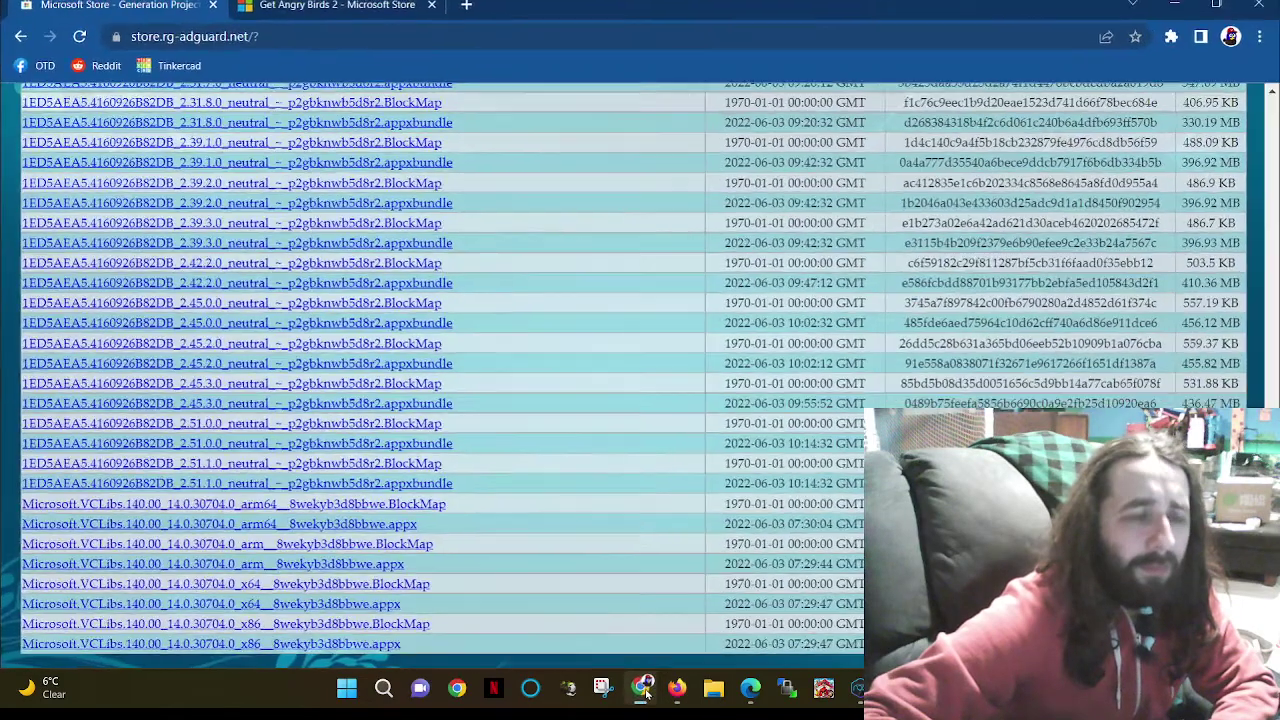
left_click(266, 33)
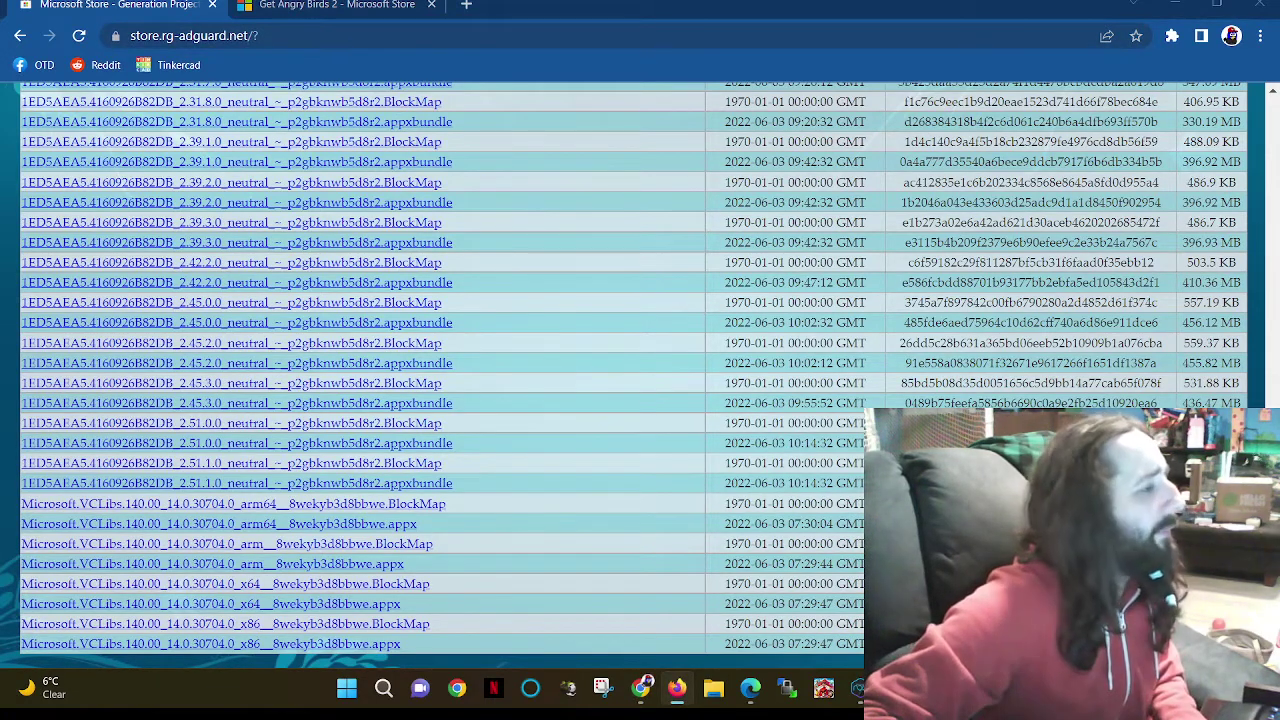
left_click(303, 6)
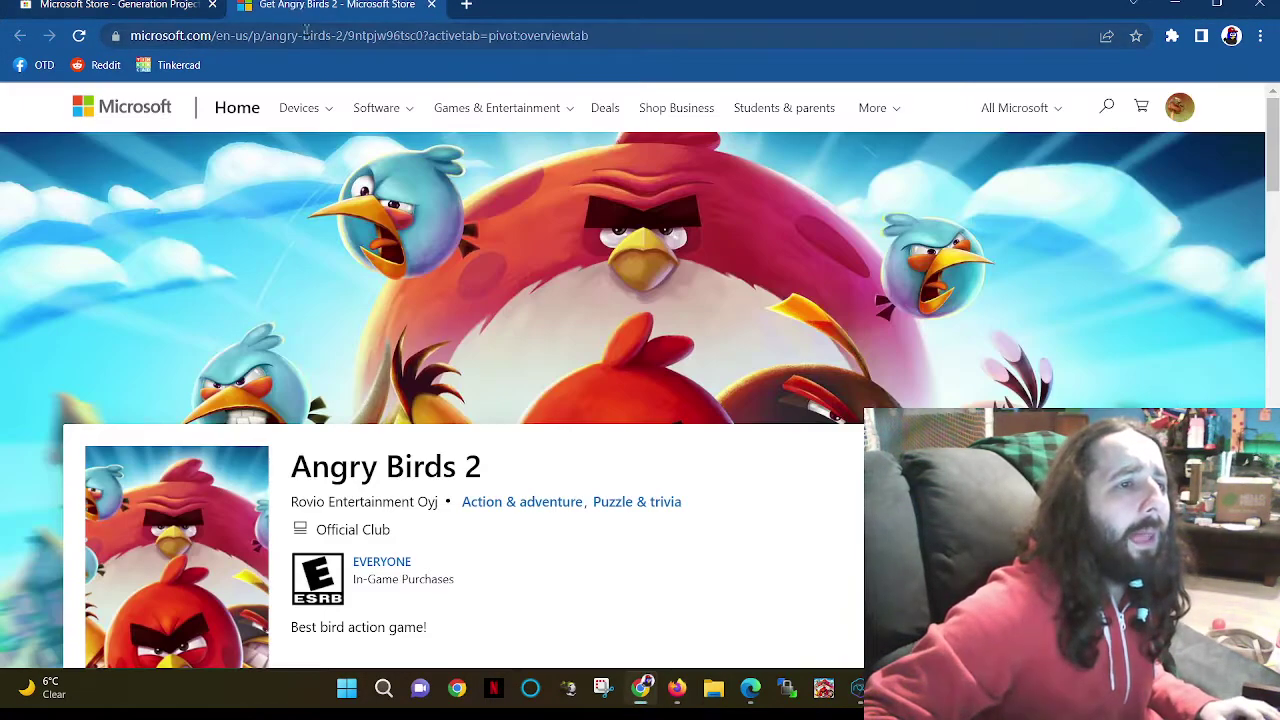
left_click_drag(421, 35, 120, 37)
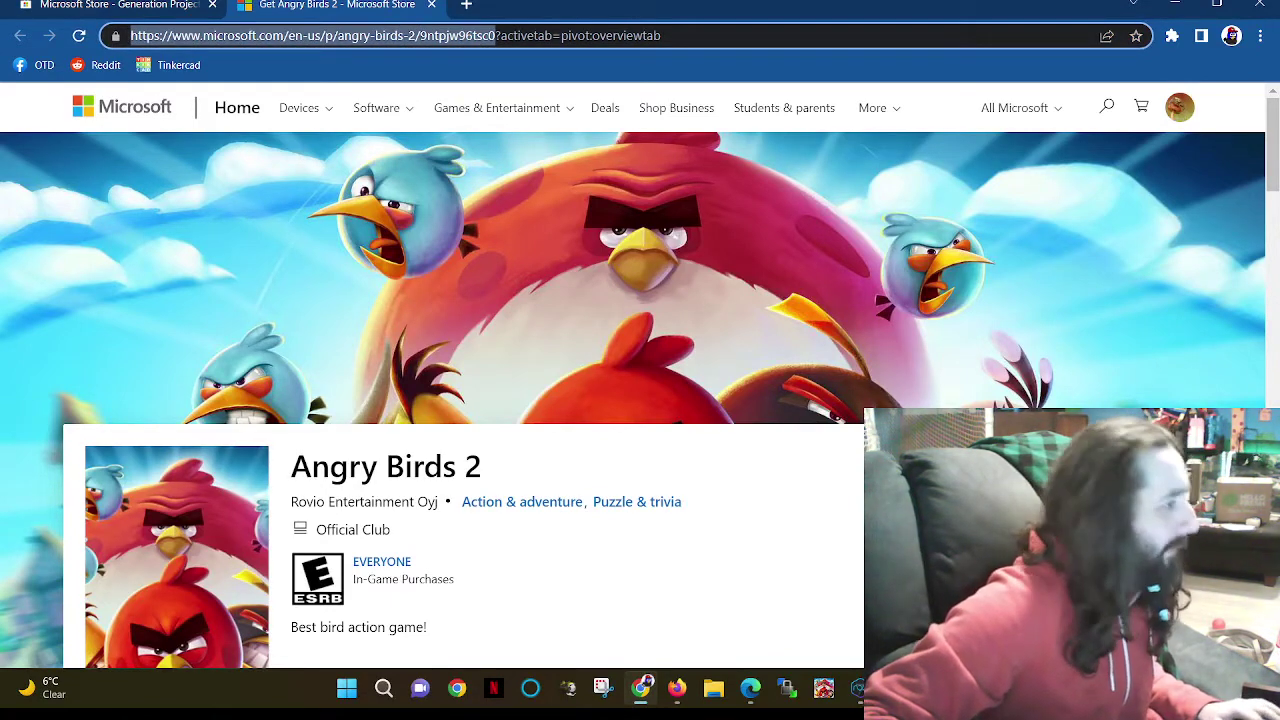
left_click(677, 688)
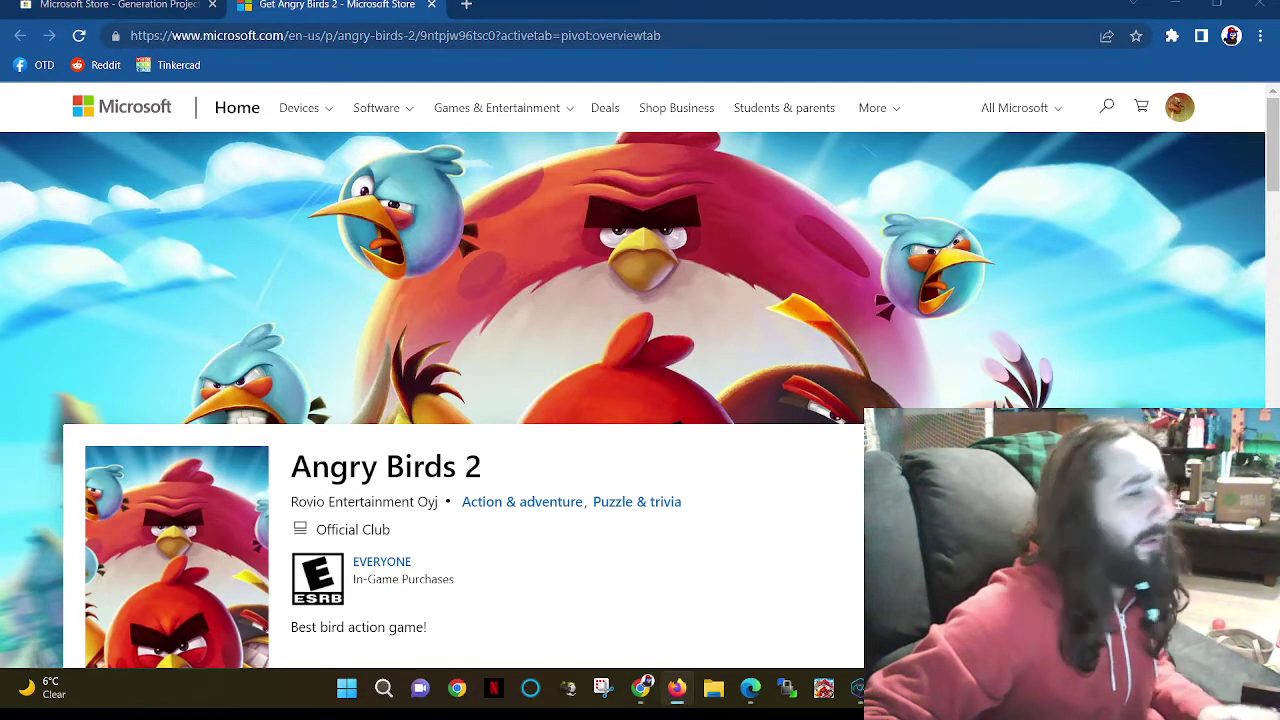
key("ctrl+shift+Tab")
scroll(549, 221, "up", 10)
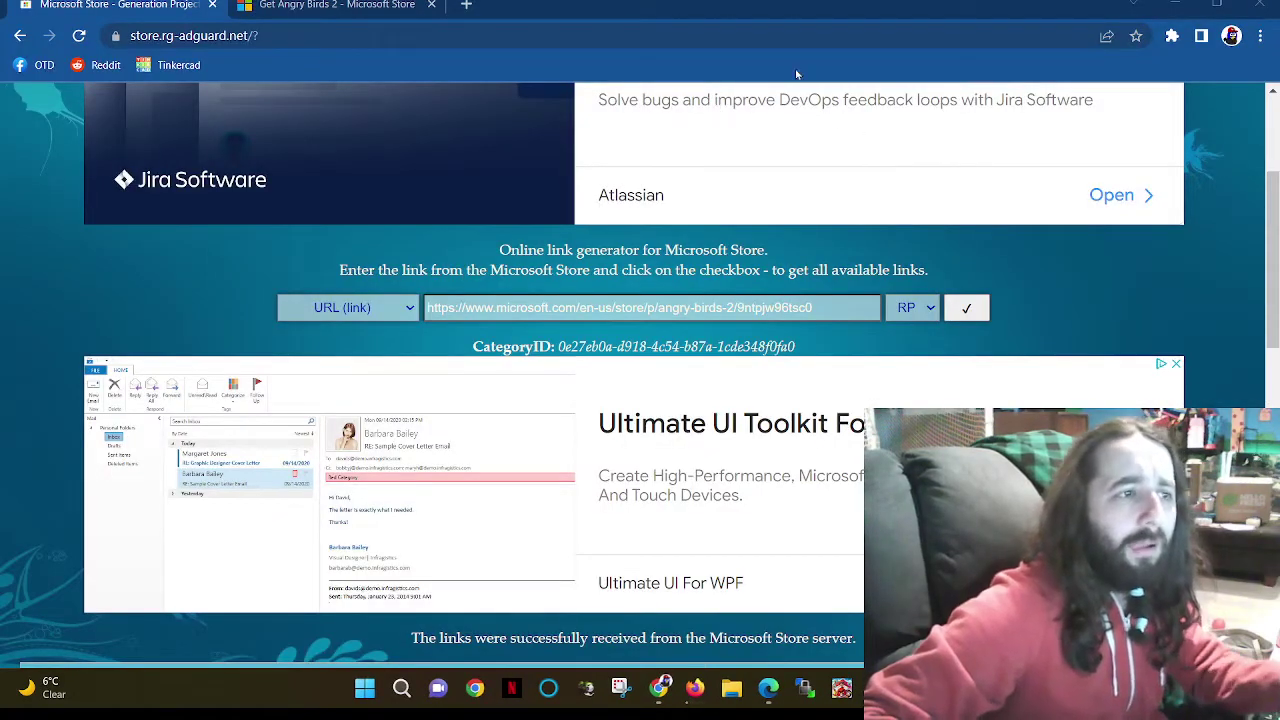
- Minimize Chrome, relaunch Angry Birds 2 from the taskbar, then drop back to the desktop
left_click(1175, 5)
left_click(838, 697)
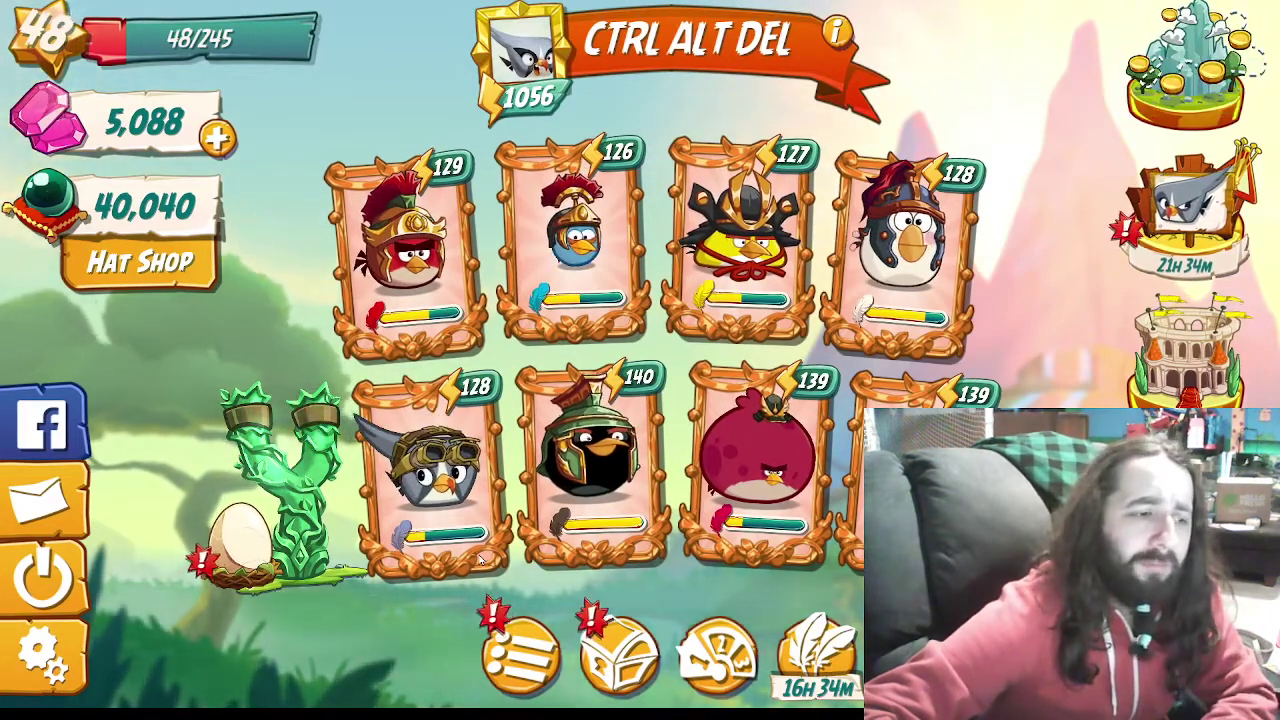
key("super+d")
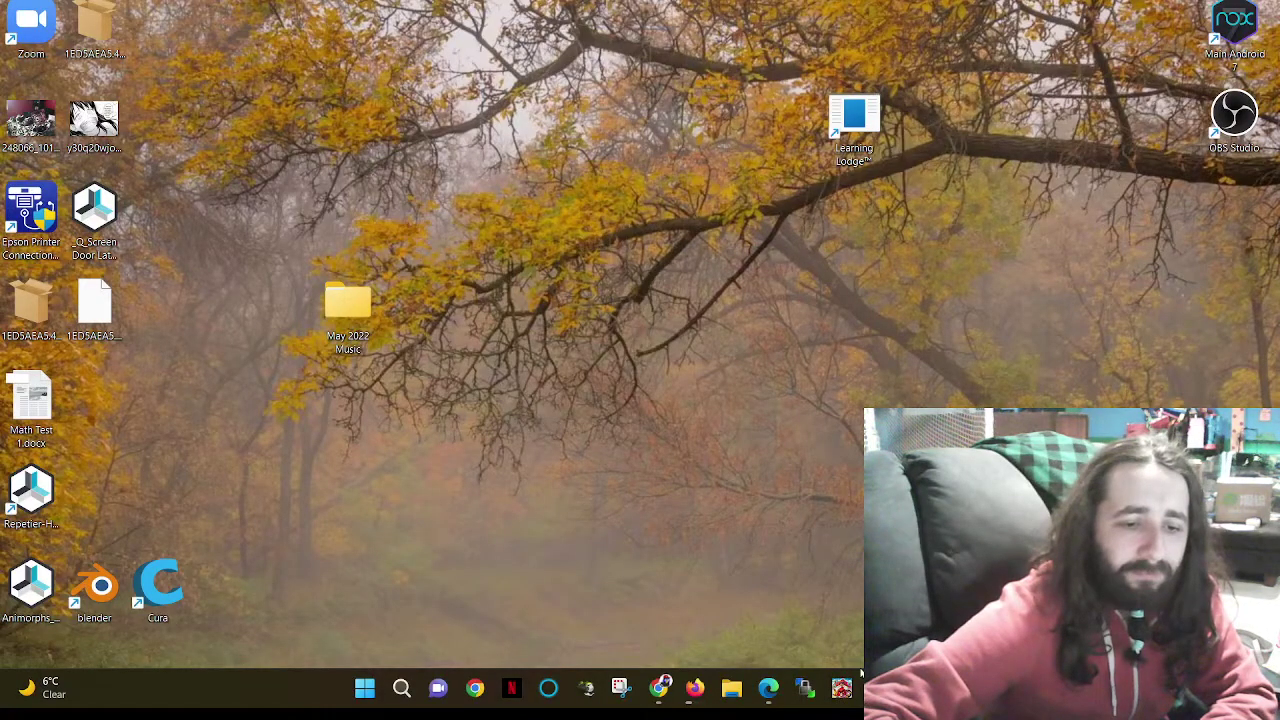
- Launch Microsoft Store and reopen the Angry Birds 2 product page from recent searches
left_click(366, 690)
left_click(432, 270)
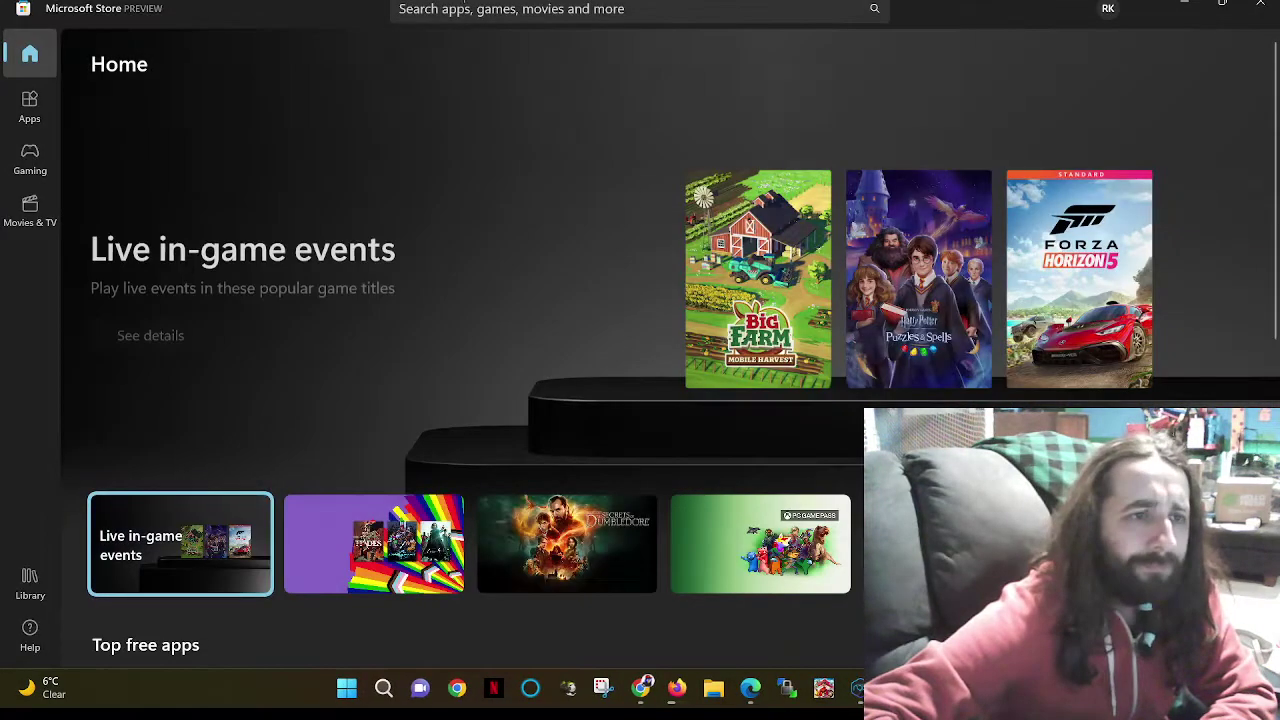
left_click(454, 8)
left_click(454, 55)
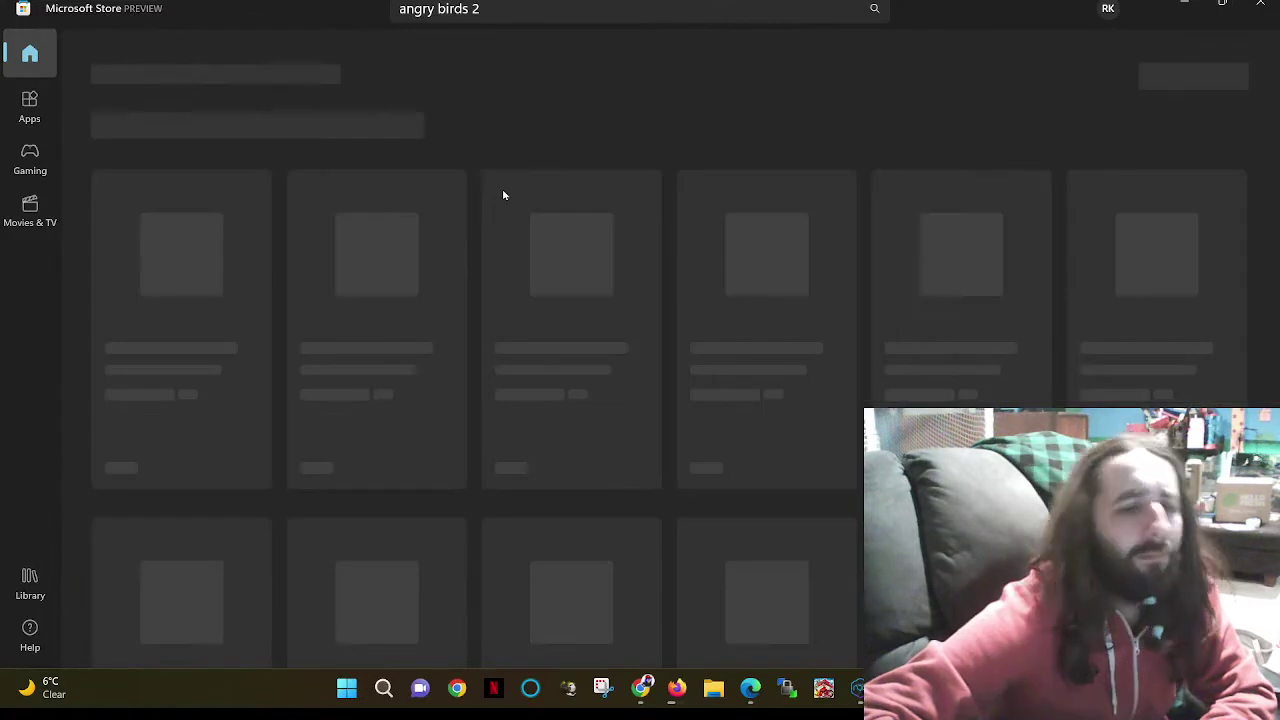
left_click(341, 205)
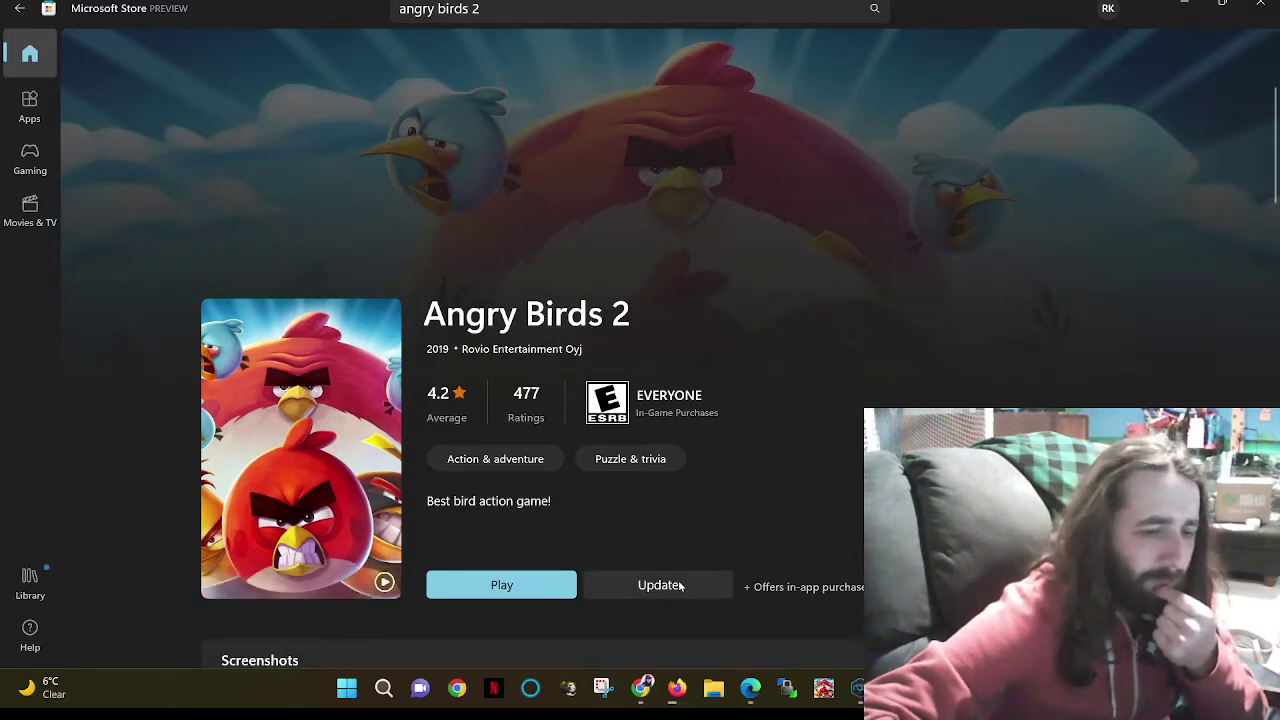
- Update Angry Birds 2 and glance over its 4.2-star reviews
left_click(660, 585)
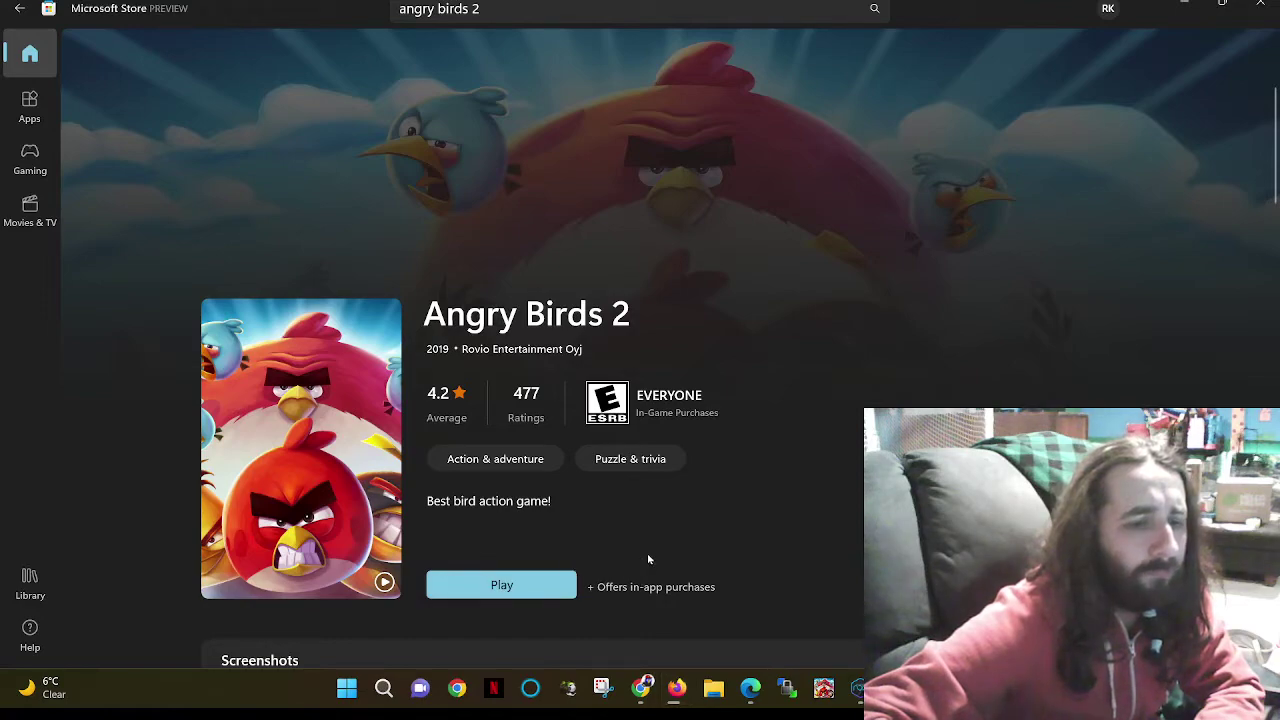
scroll(644, 517, "down", 8)
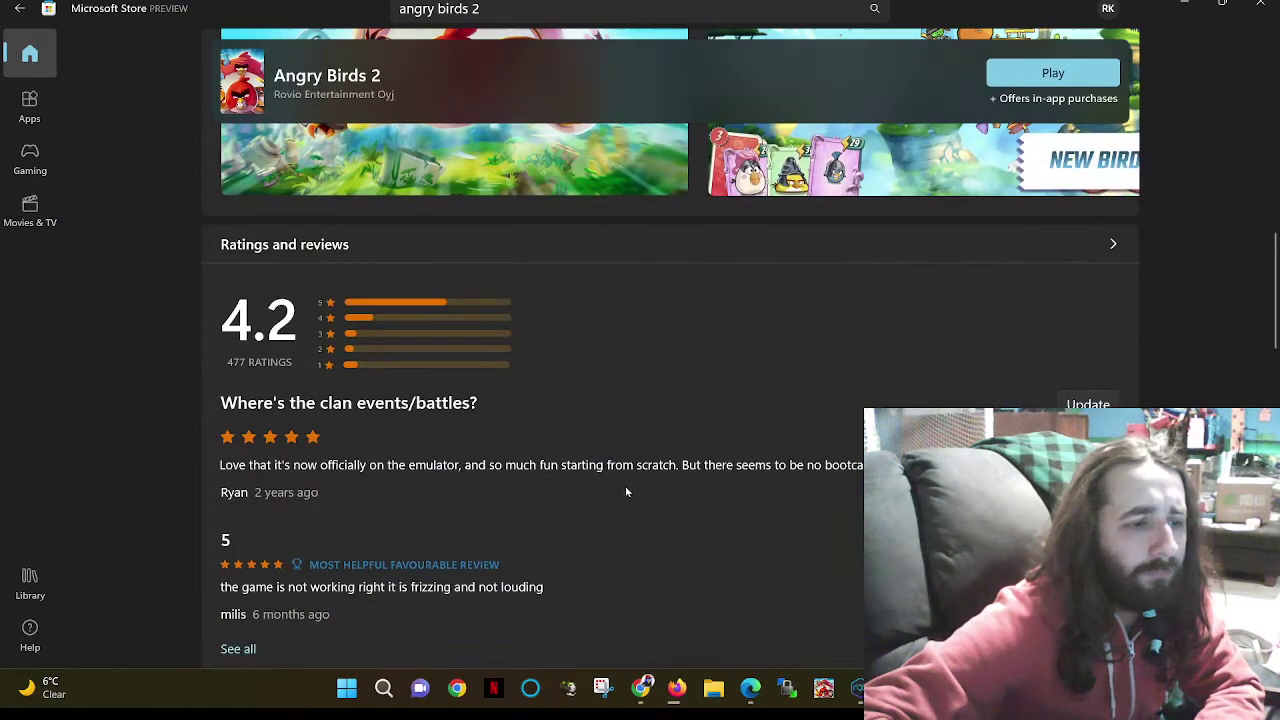
scroll(640, 495, "up", 8)
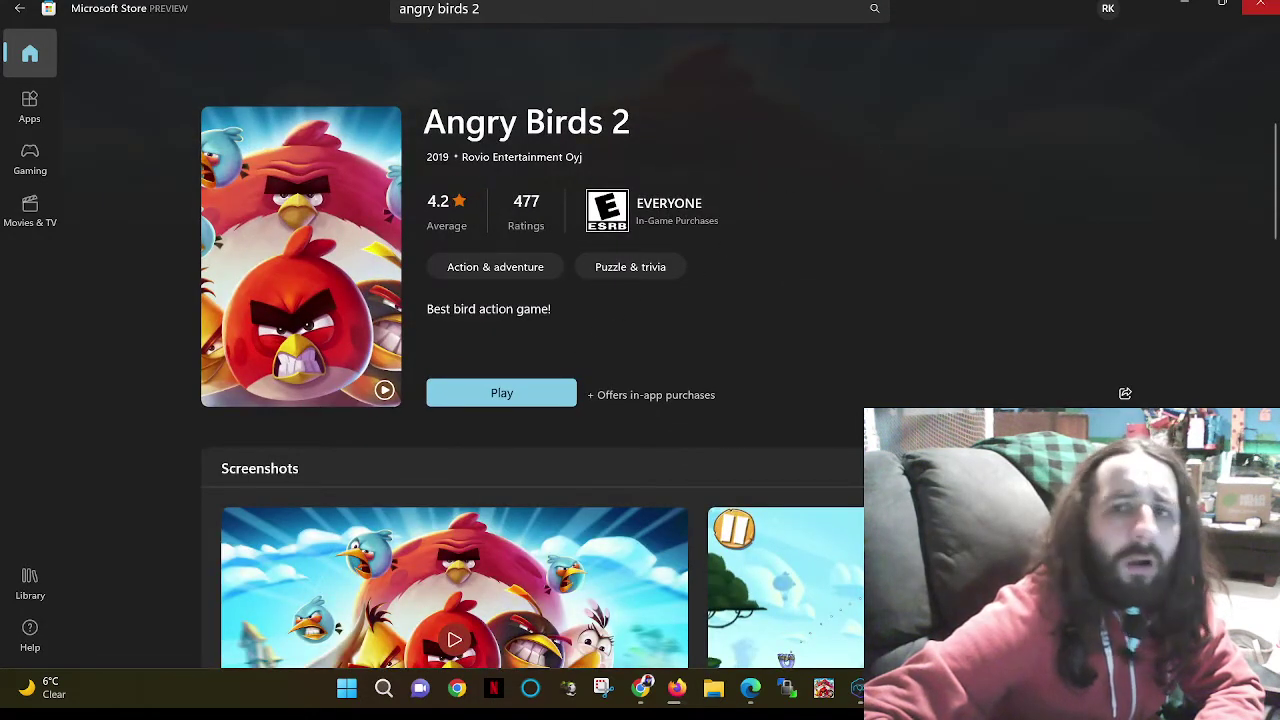
- Launch Angry Birds 2 with Play from its store page
left_click(501, 393)
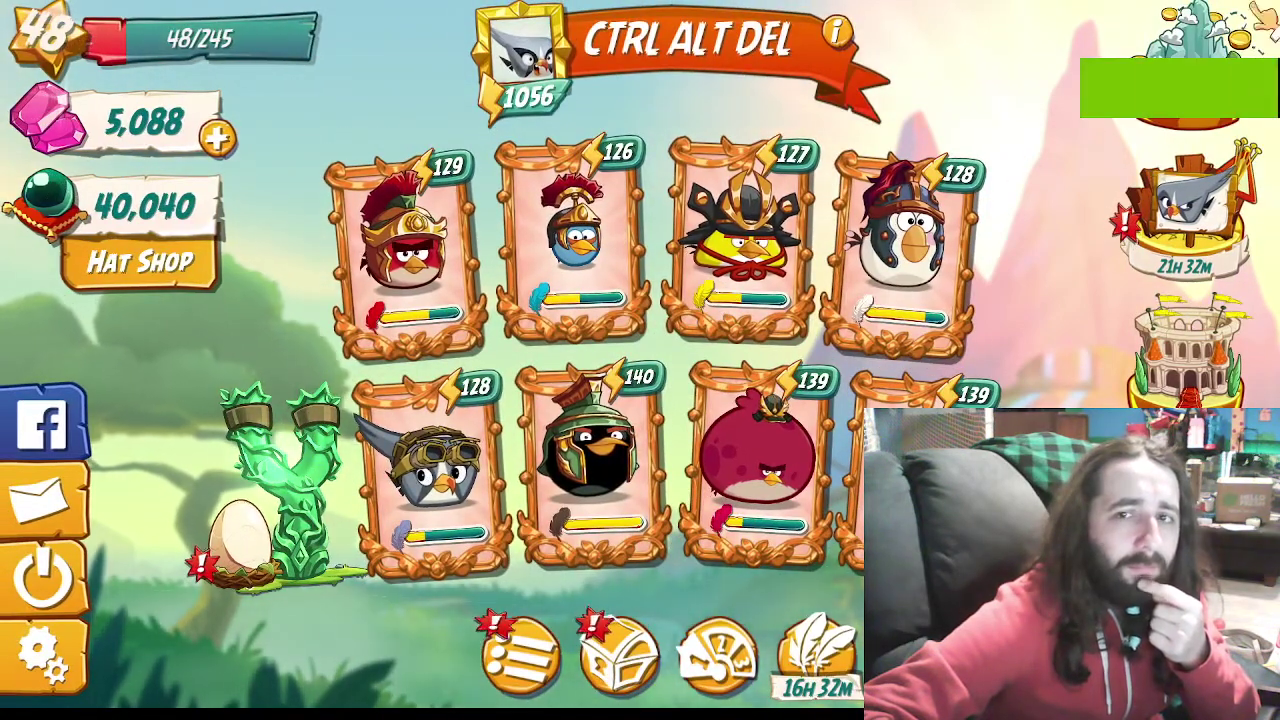
left_click(62, 570)
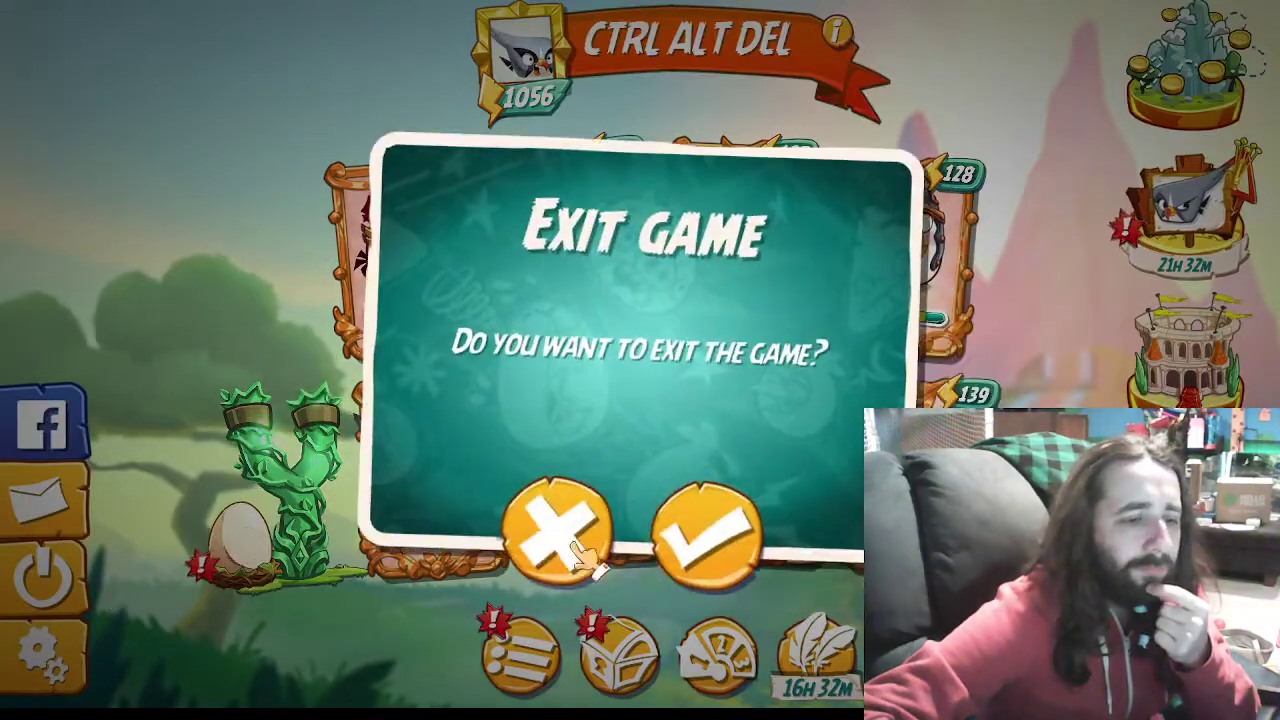
left_click(570, 535)
- Check the daily quests showing the Arena reward pending, then exit the game
left_click(522, 652)
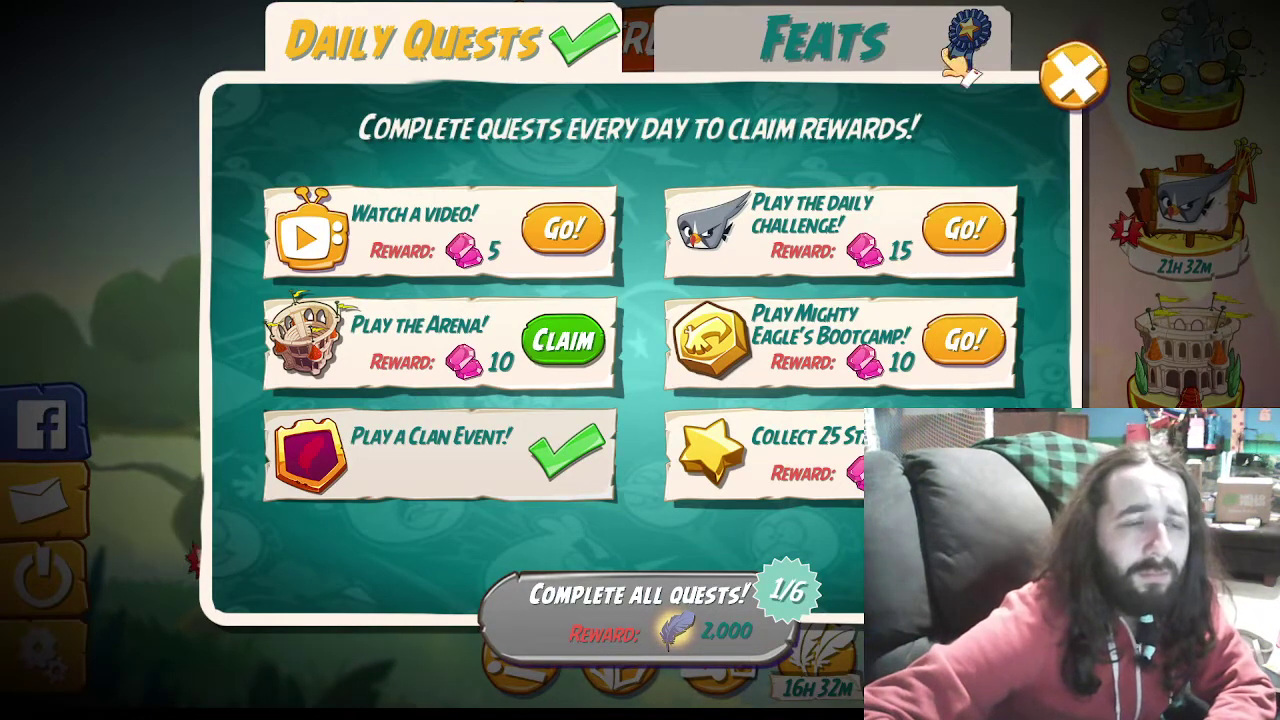
left_click(1076, 78)
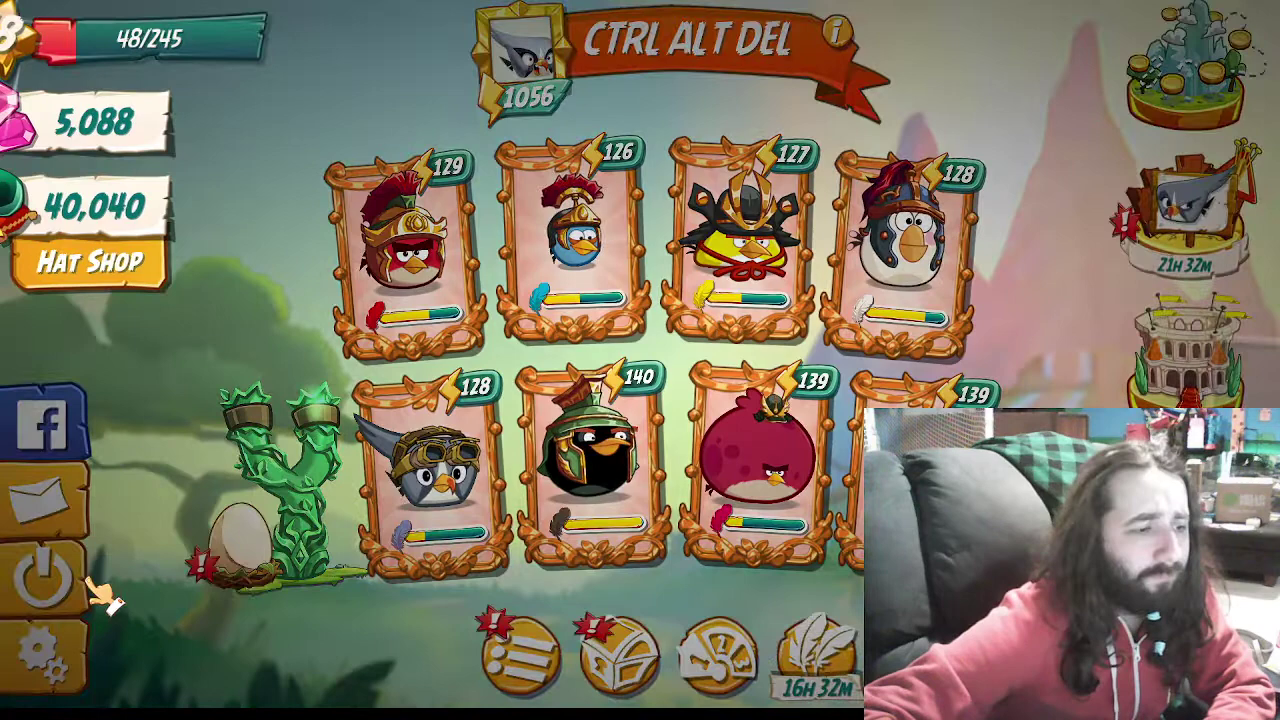
left_click(45, 578)
left_click(708, 523)
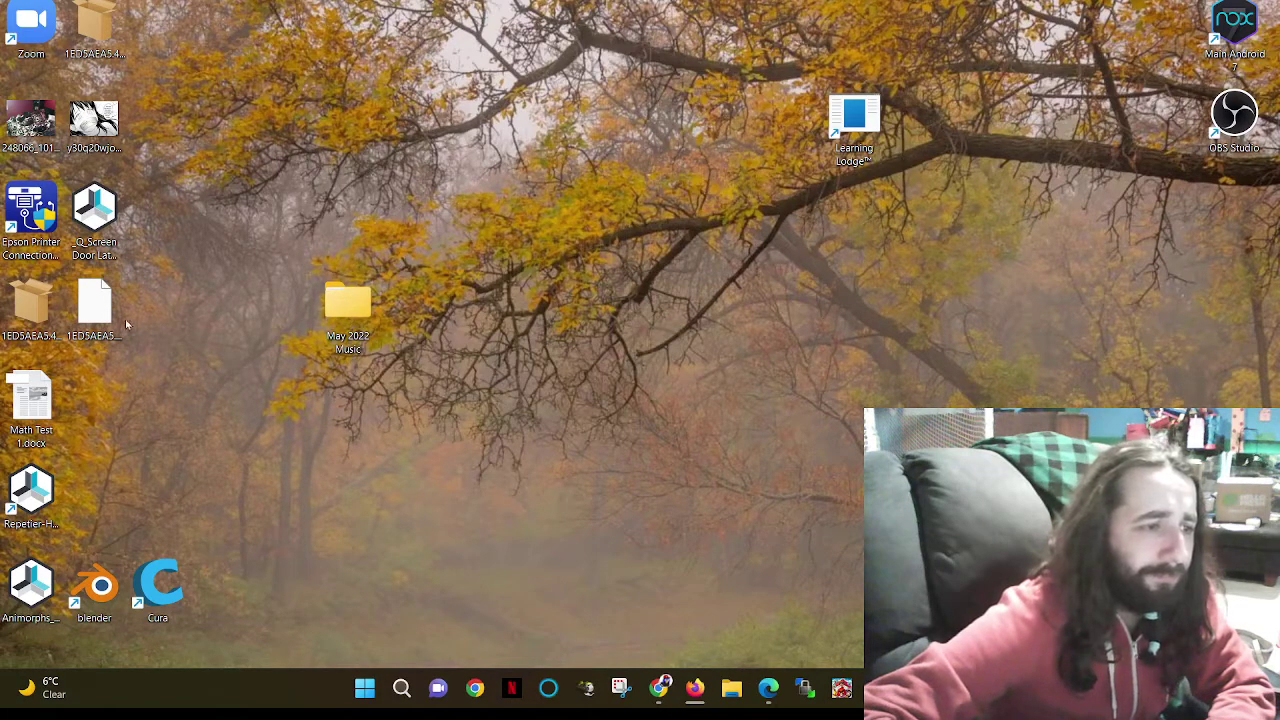
- Show the desktop and open the second 1ED5AEA5 appxbundle for version 2.51.1.0
key("alt+Tab")
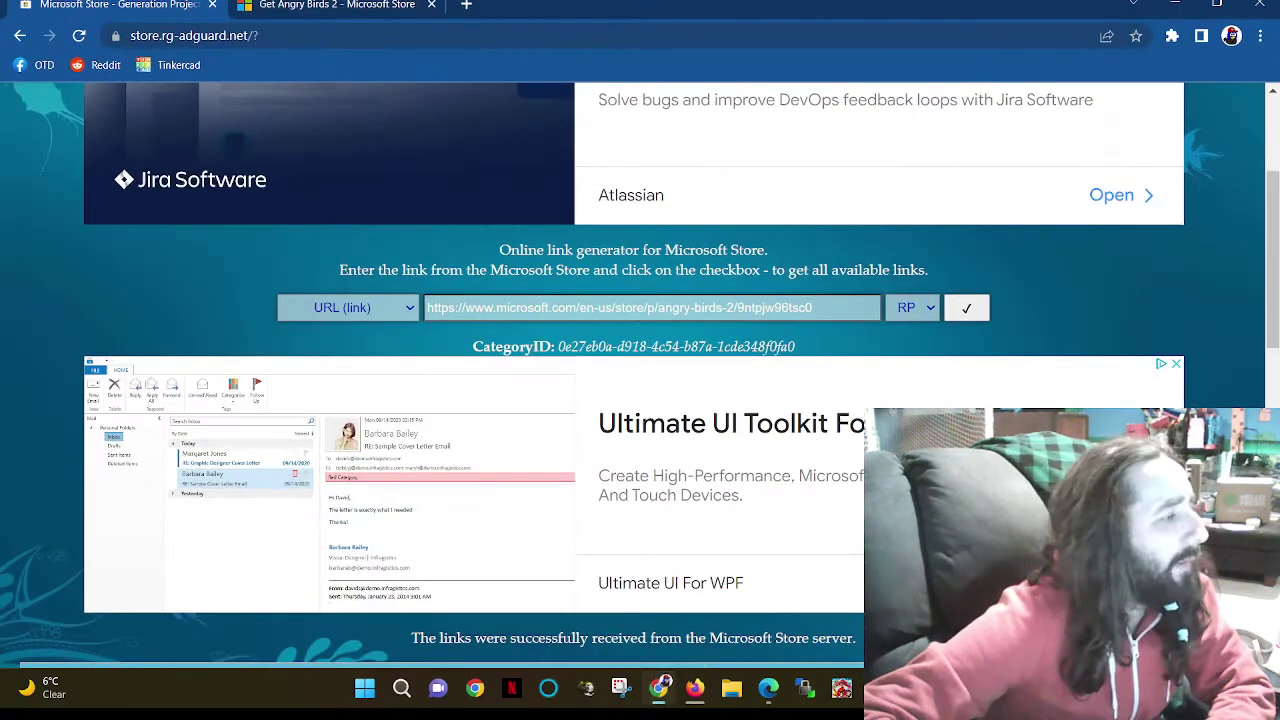
key("super+d")
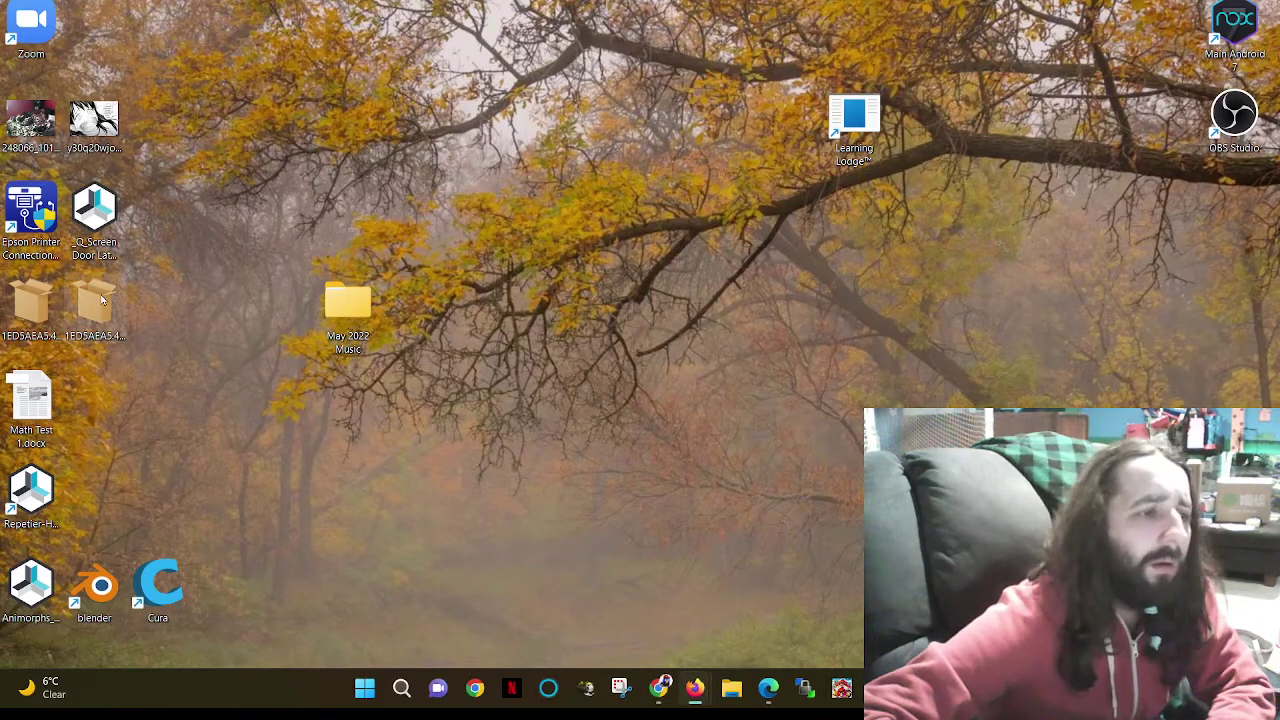
left_click(99, 302)
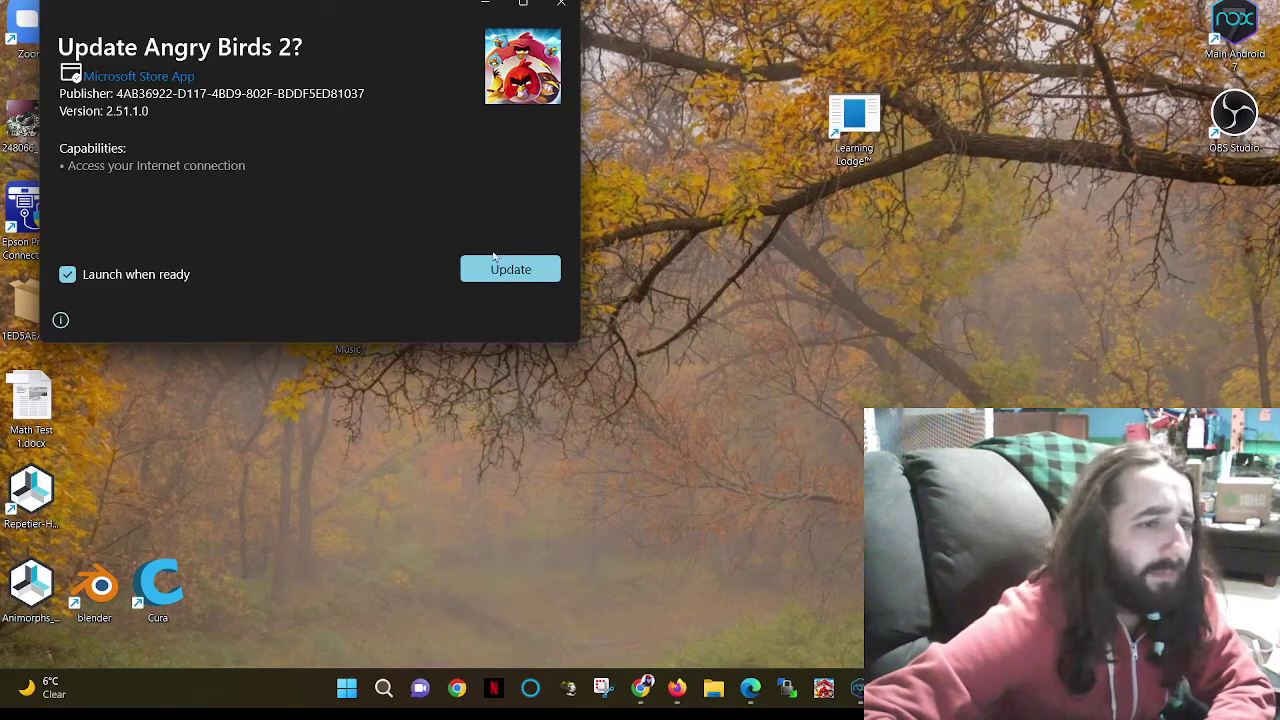
- Update Angry Birds 2 to version 2.51.1.0 in App Installer, launching when ready
left_click(497, 262)
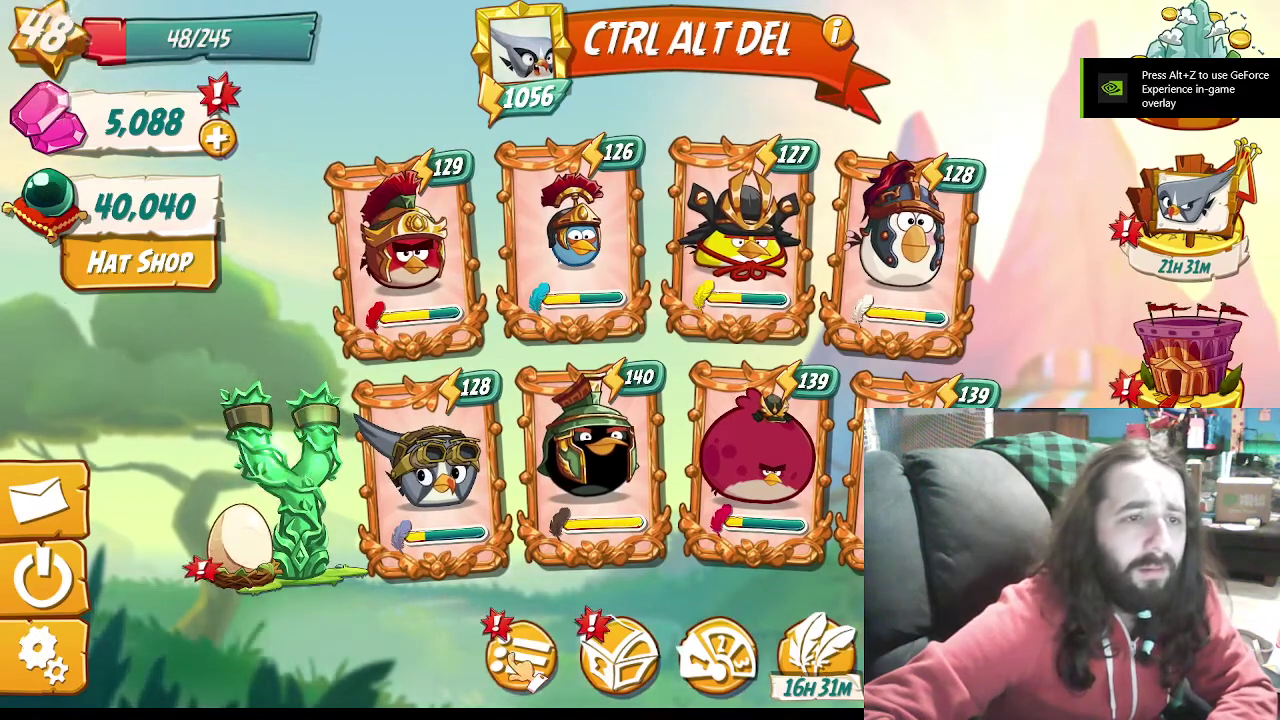
- Claim the Play the Arena daily quest reward and dismiss the error message
left_click(522, 652)
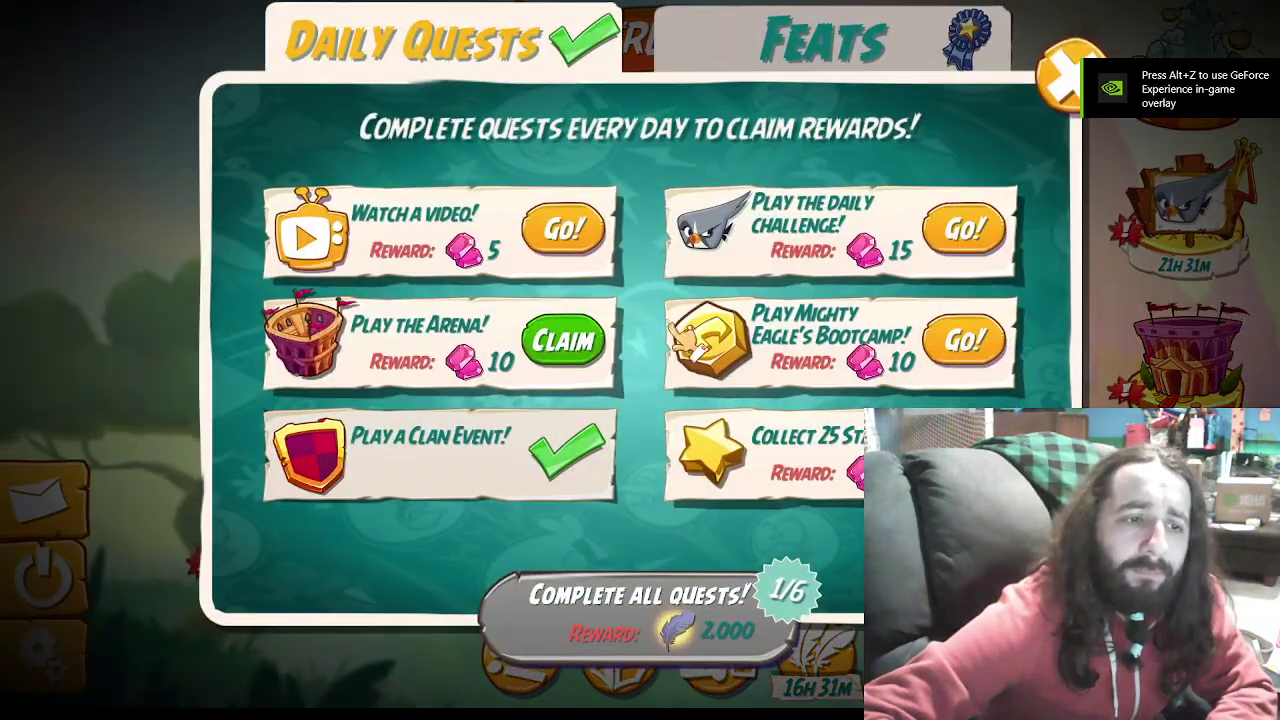
left_click(563, 341)
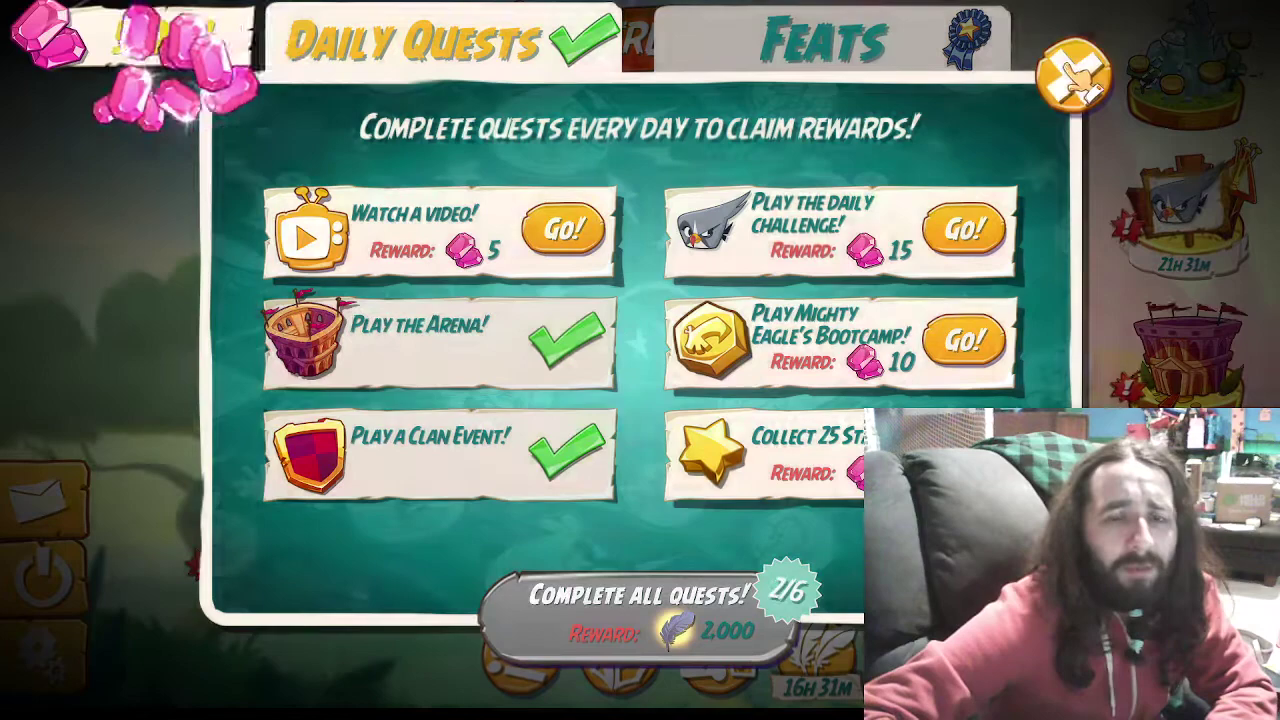
left_click(1073, 75)
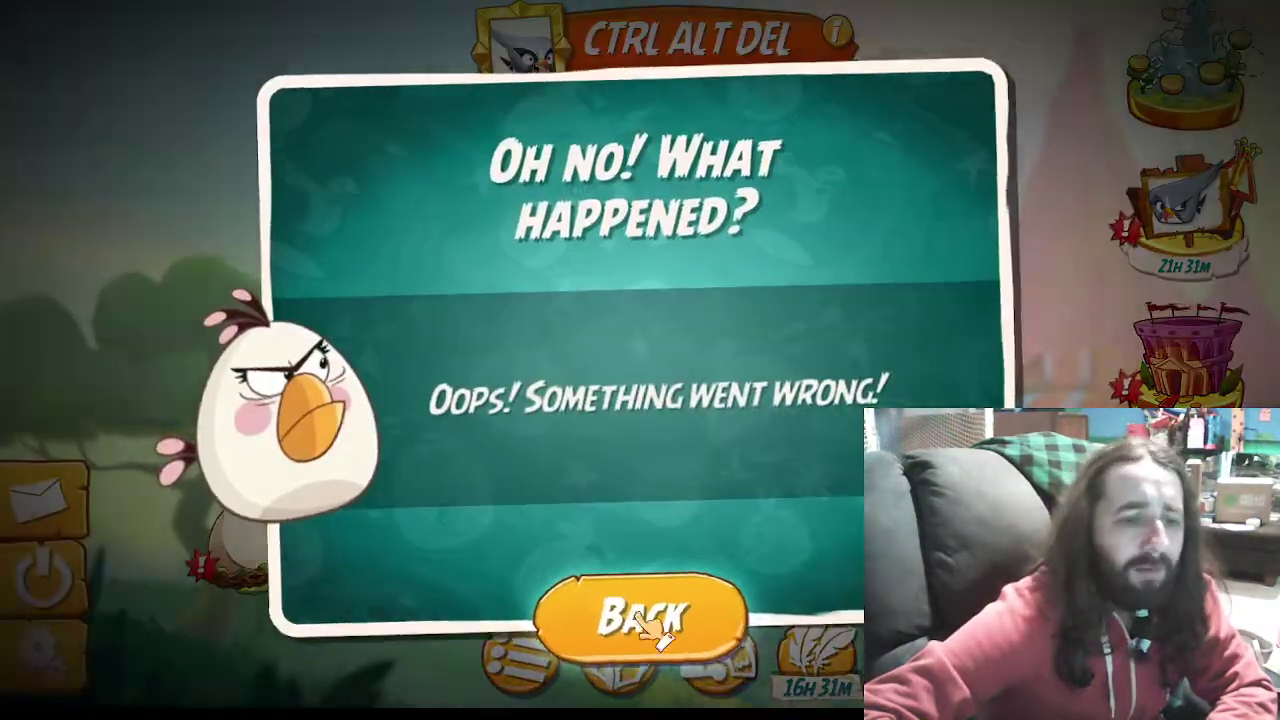
left_click(640, 612)
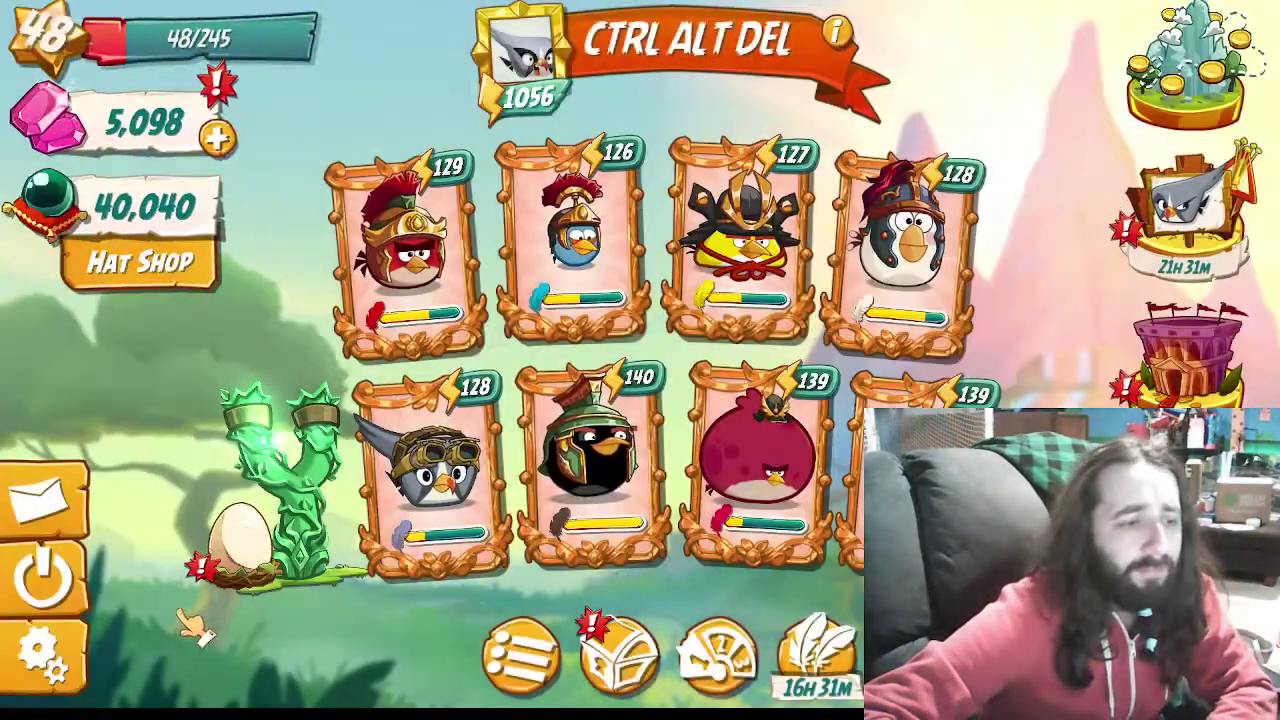
- Open the free Common chest for 200 Snotty feathers, then check the game settings
left_click(618, 652)
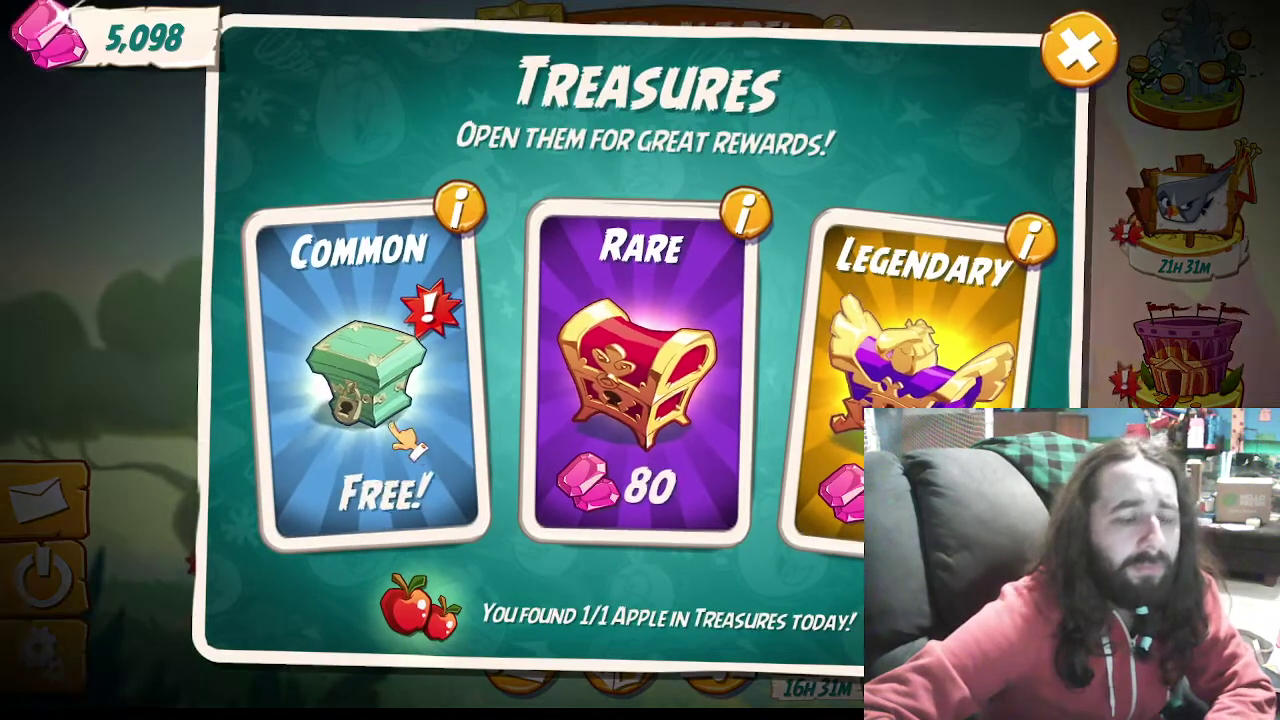
left_click(360, 500)
left_click(350, 535)
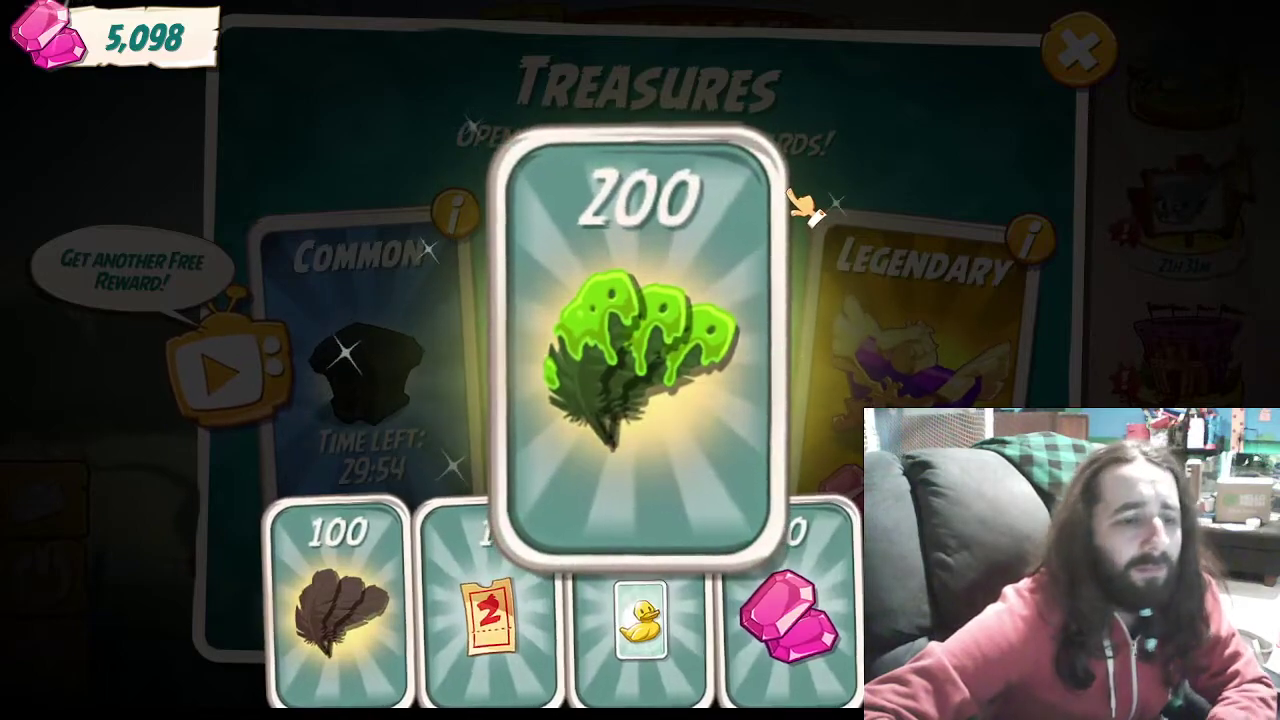
left_click(600, 560)
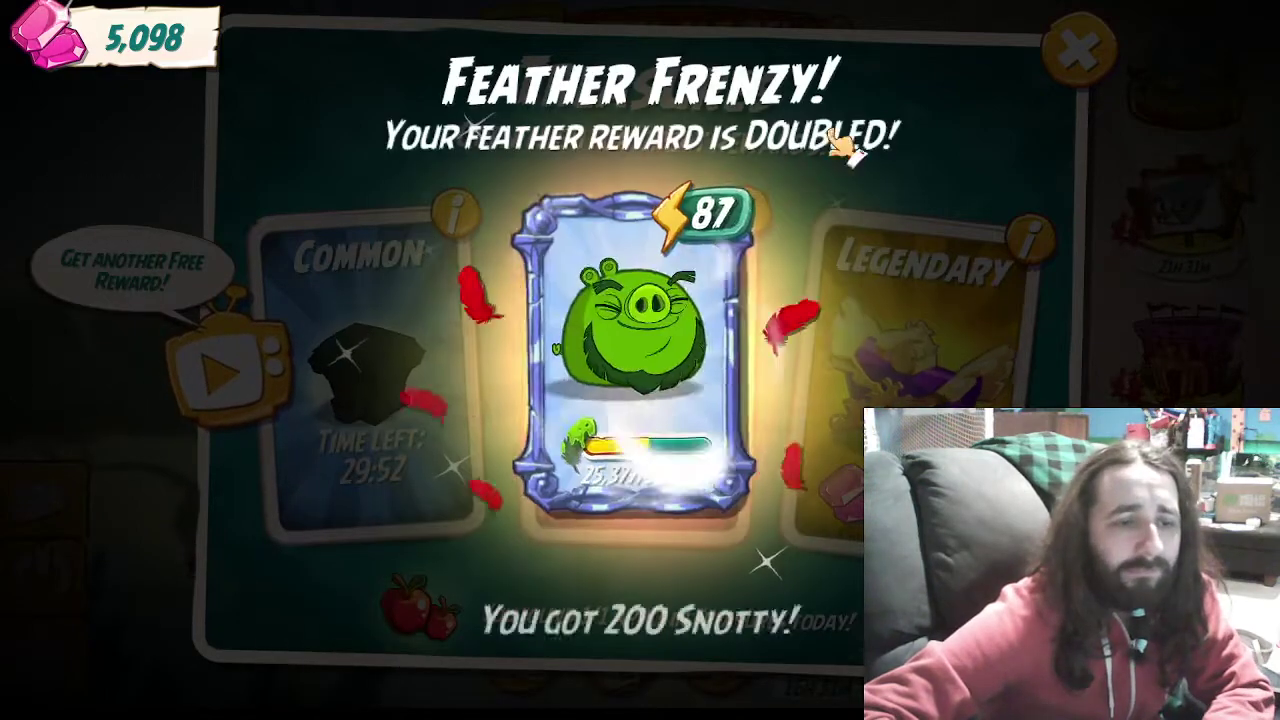
left_click(858, 140)
left_click(1078, 48)
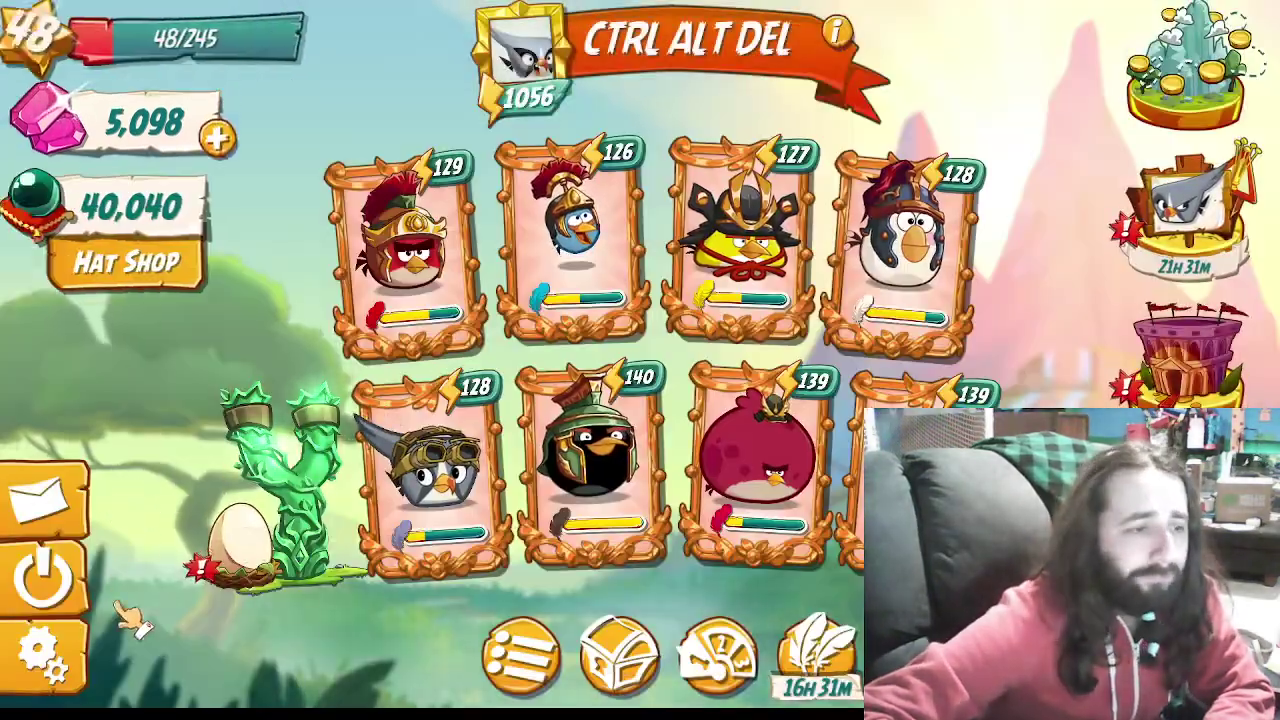
left_click(72, 655)
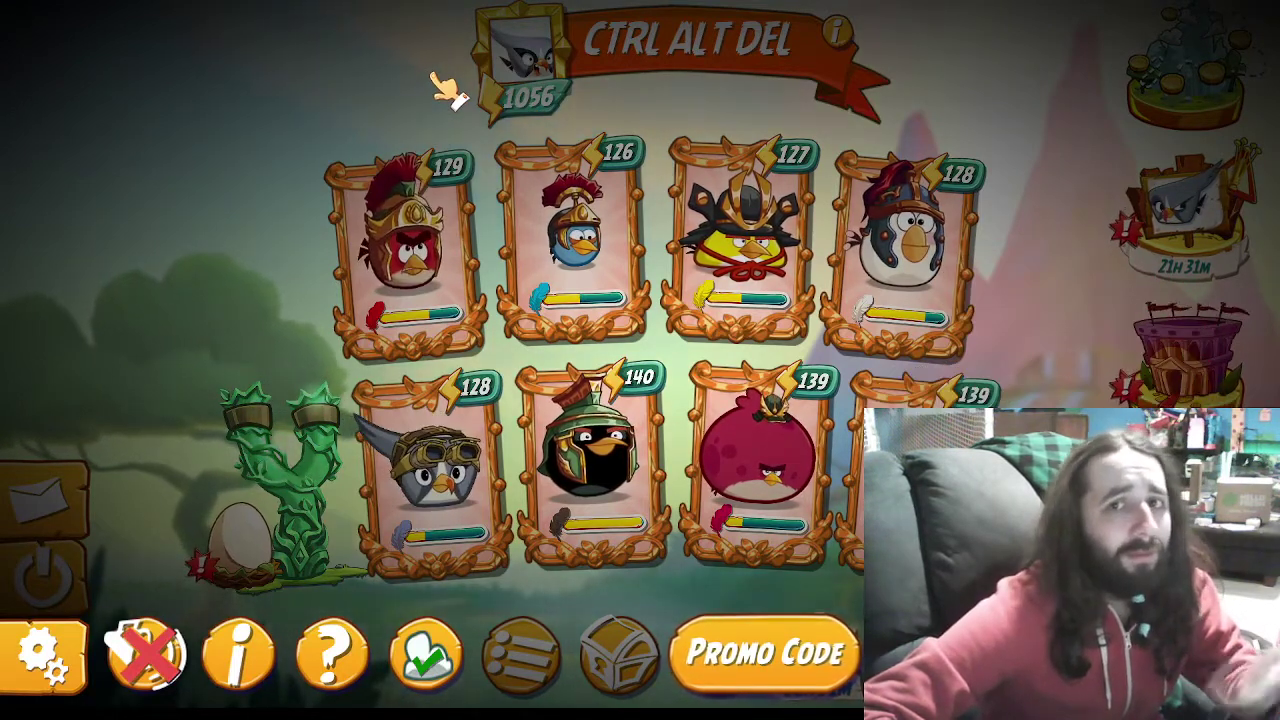
left_click(43, 652)
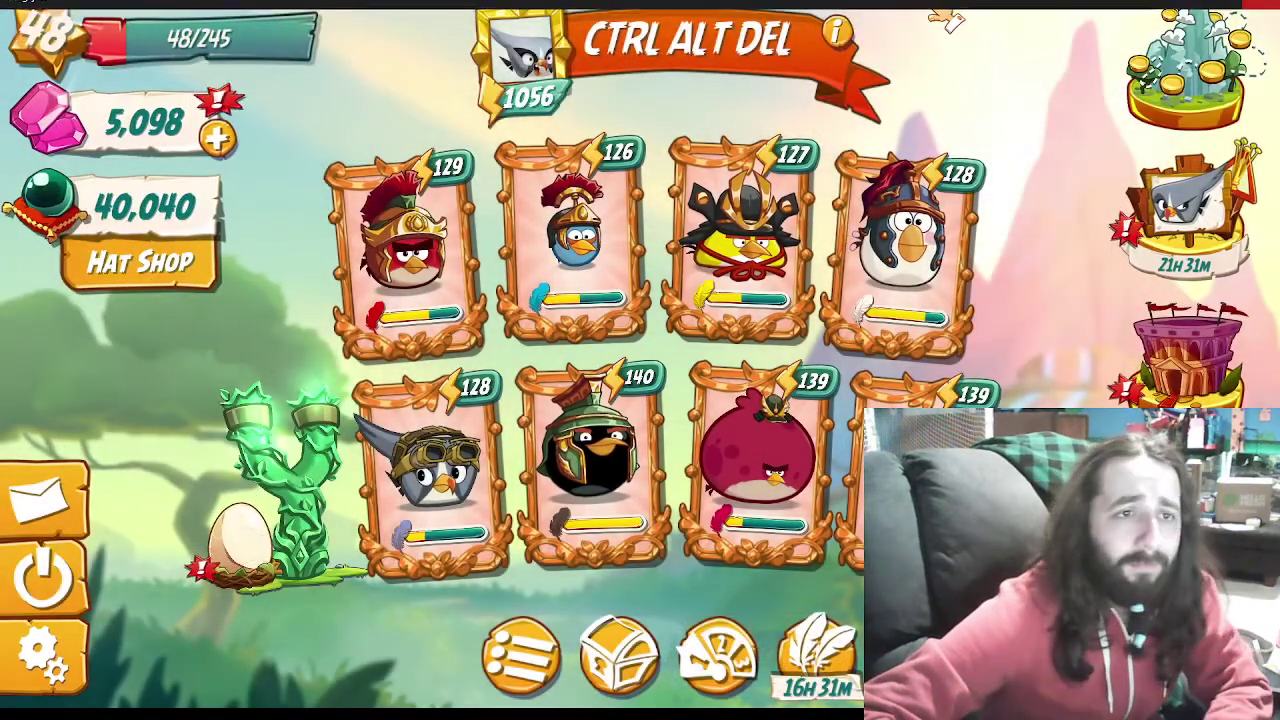
- Close Angry Birds 2 with Alt+F4 and select the first appxbundle on the desktop
key("alt+F4")
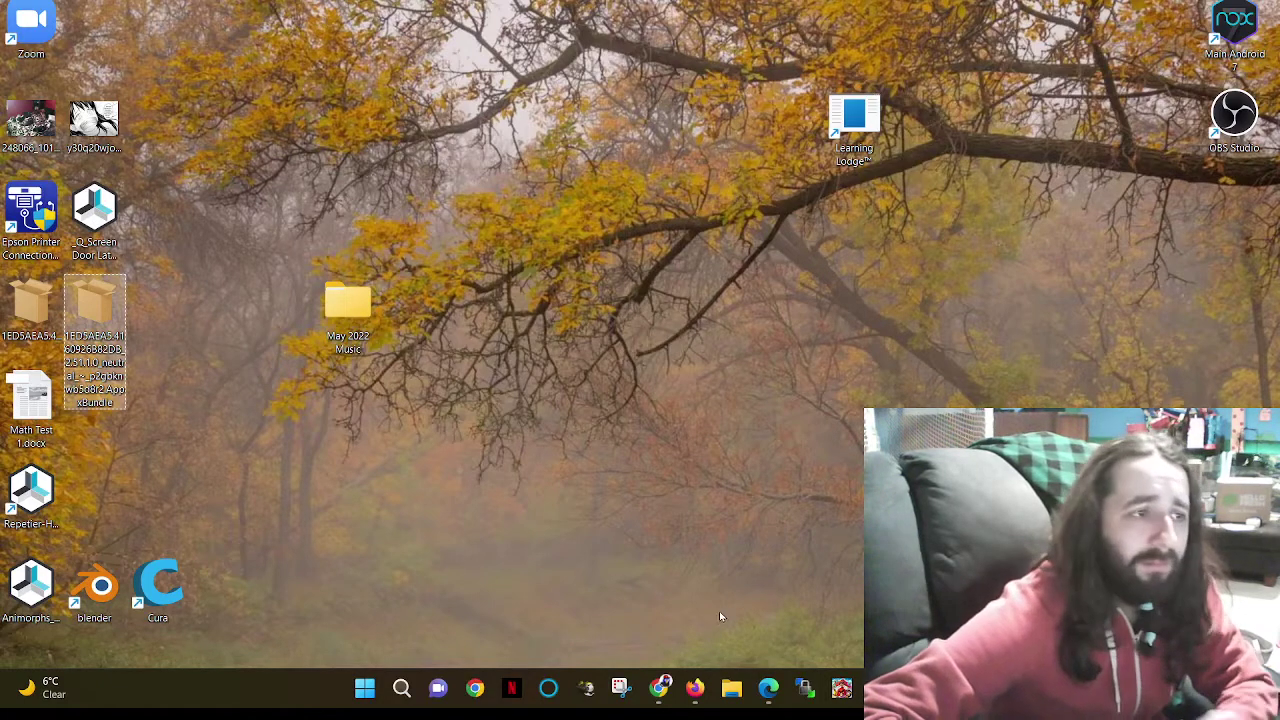
left_click(44, 305)
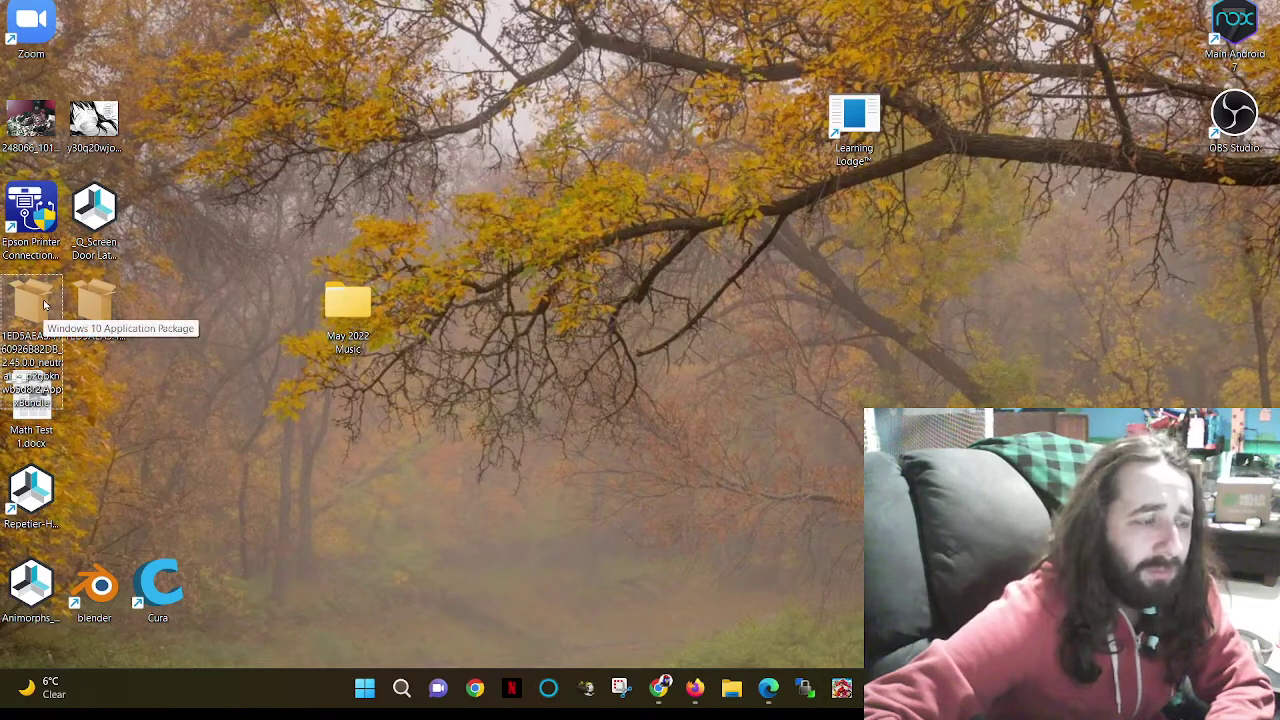